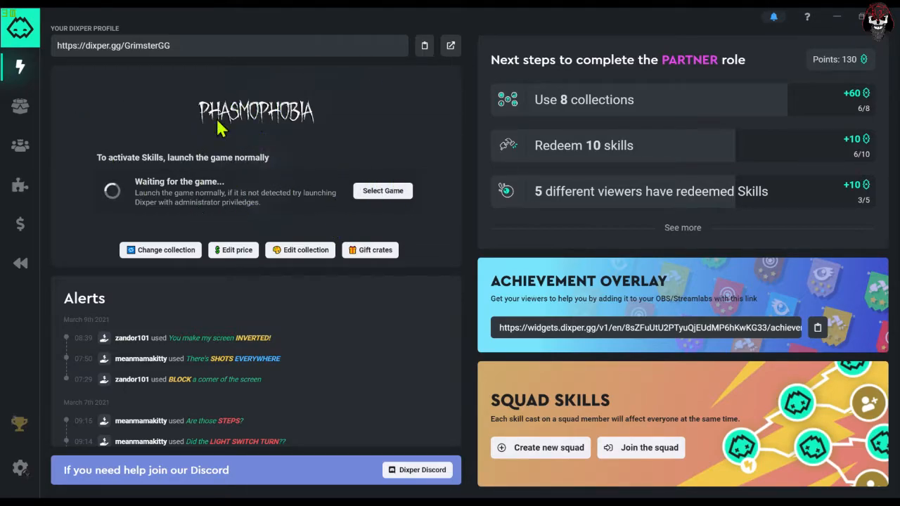
- Examine the list of open windows that the active Phasmophobia collection can be synced with, and close it without choosing one
click(371, 200)
scroll(389, 291, down, 2)
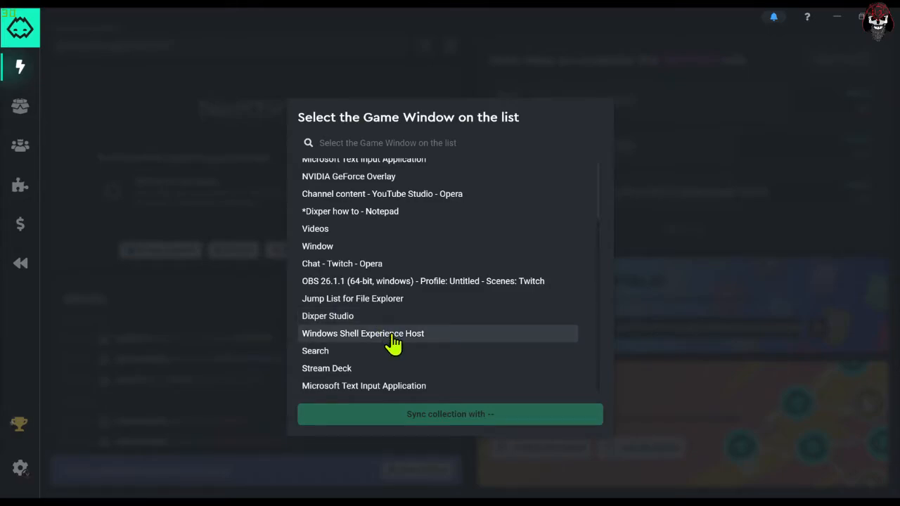
scroll(393, 345, up, 2)
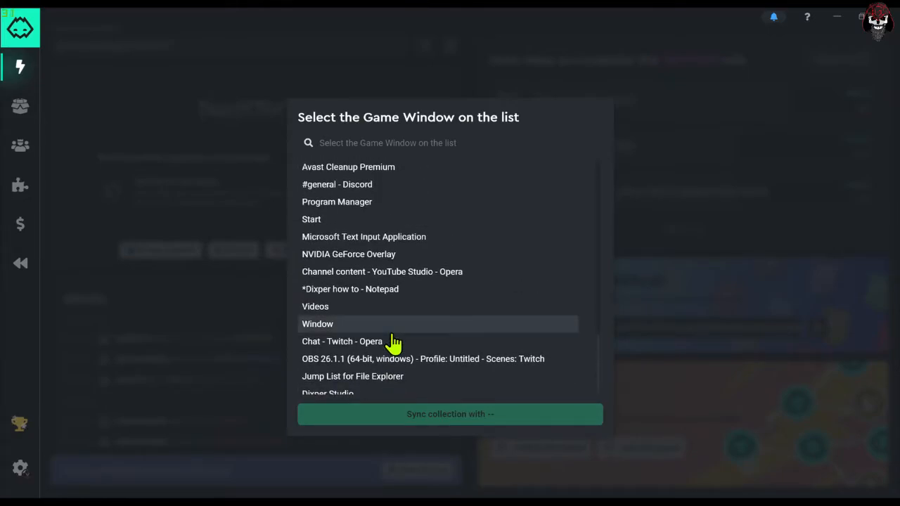
scroll(393, 344, down, 2)
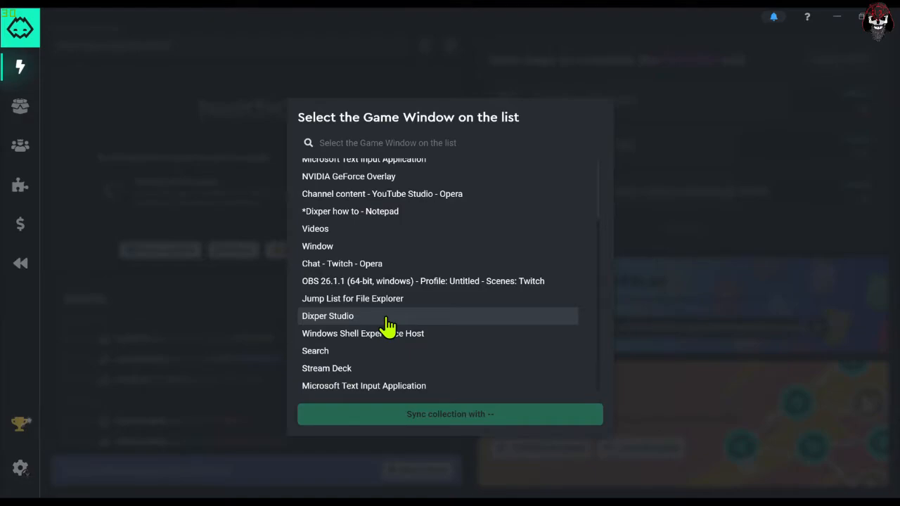
click(691, 151)
click(403, 195)
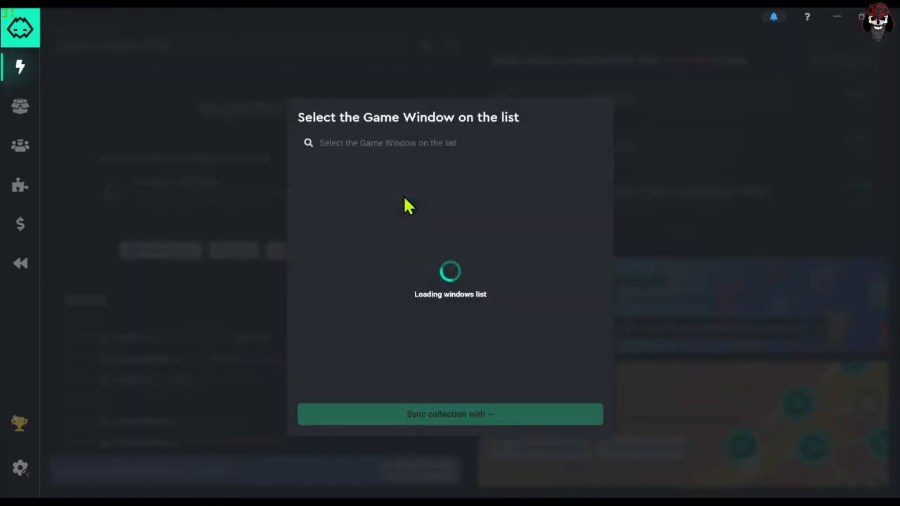
scroll(467, 197, down, 1)
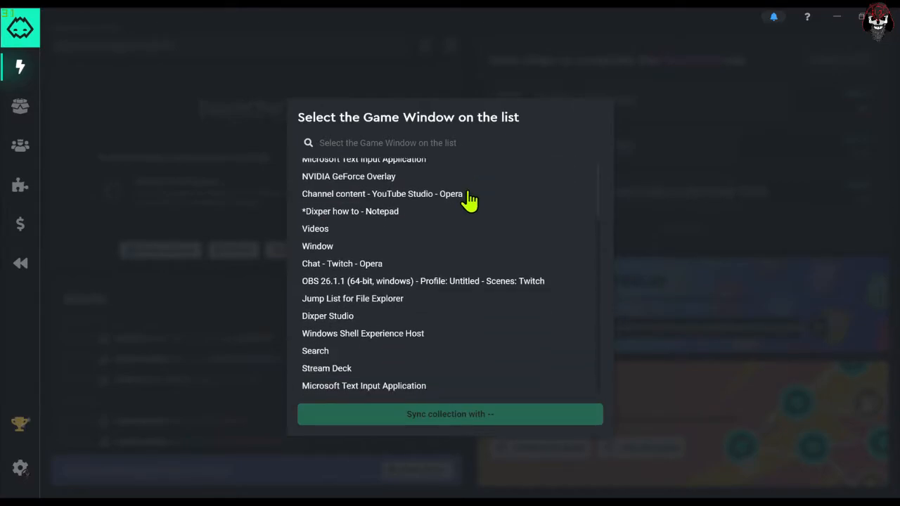
click(674, 163)
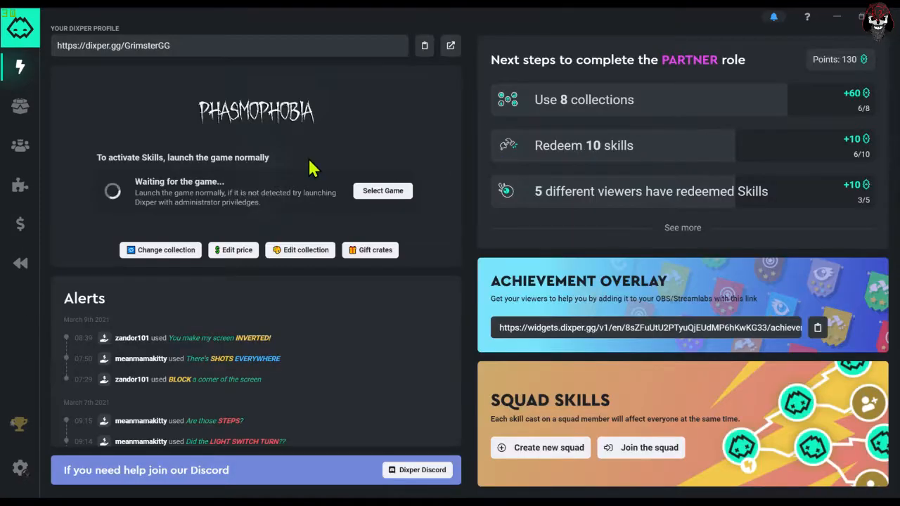
- Look at the skill cards of the Phasmophobia collection among the discoverable collections and return to the overview
click(20, 109)
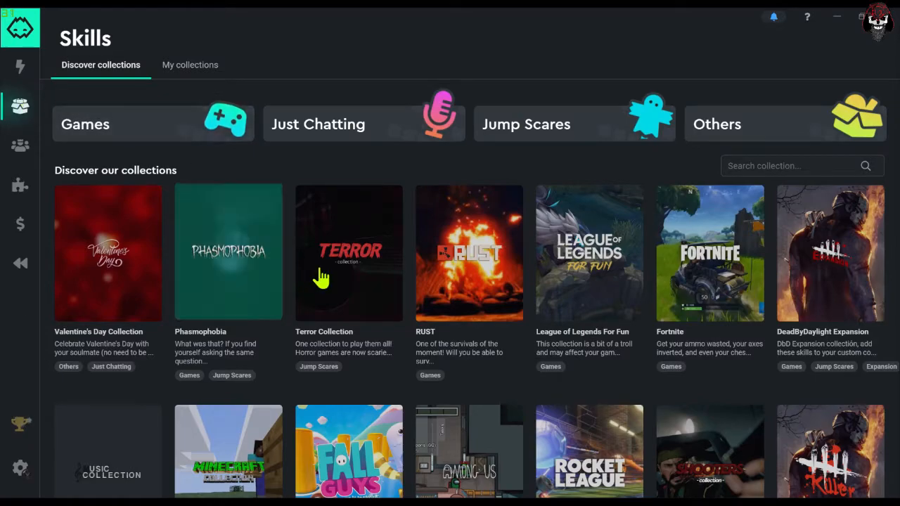
click(251, 284)
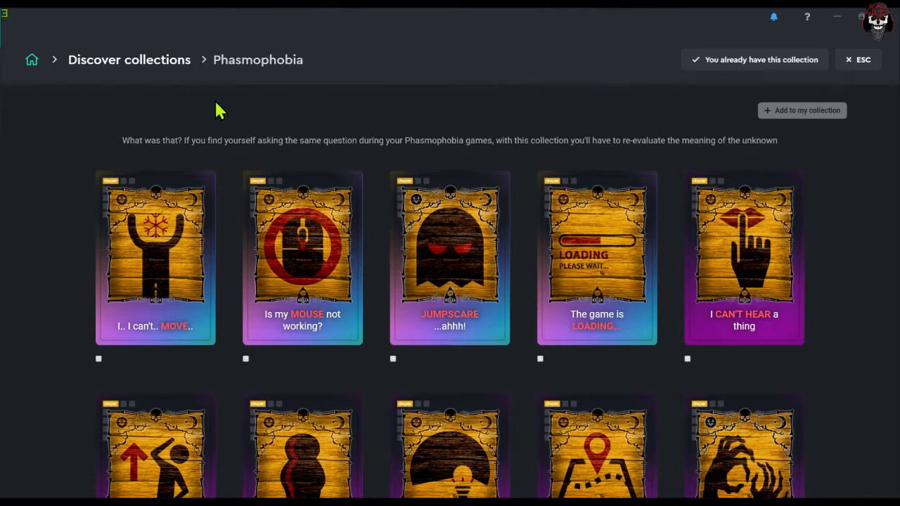
click(119, 67)
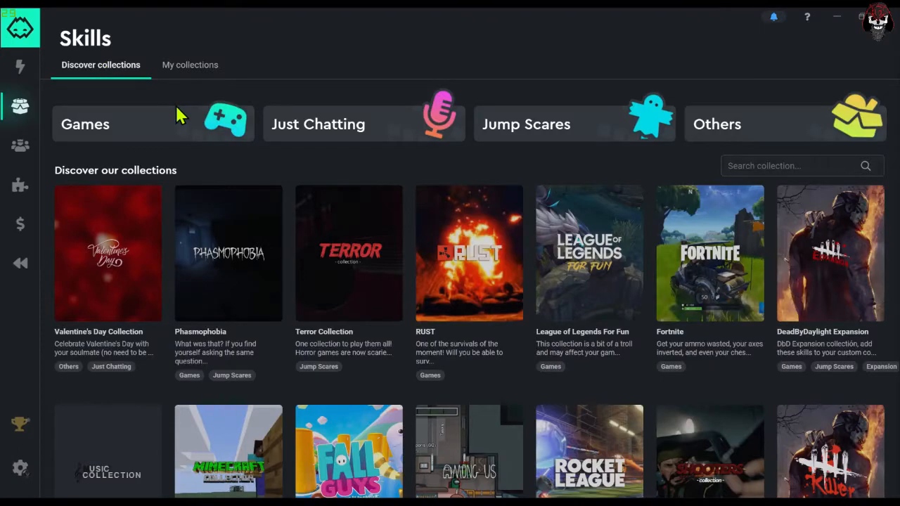
- Open Grims Collection from the owned collections and make it the active collection
click(185, 73)
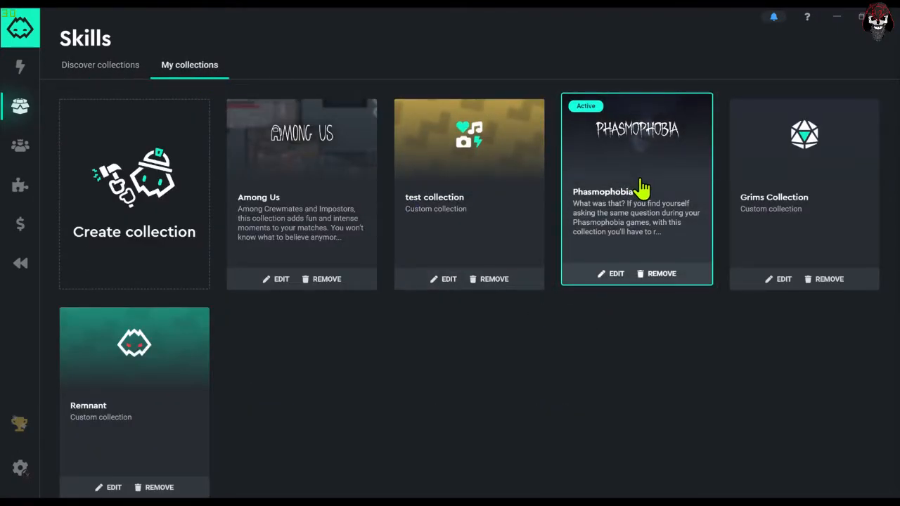
click(765, 160)
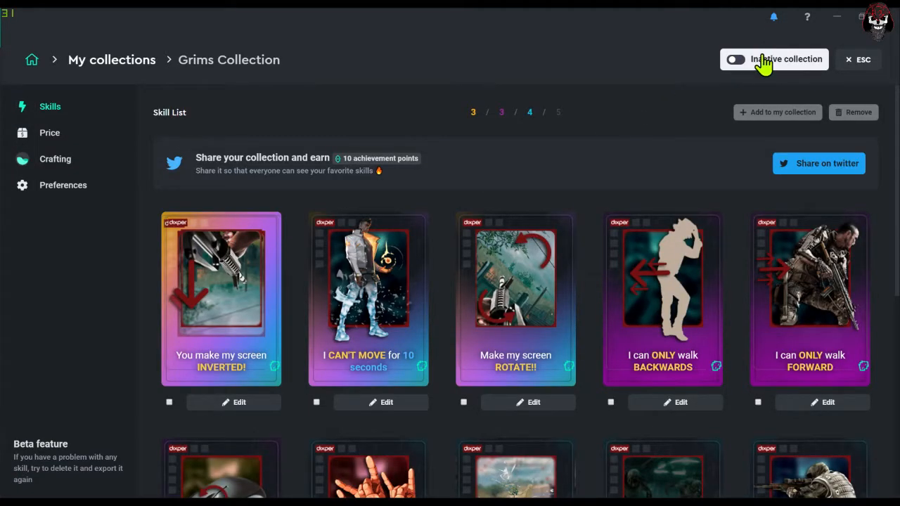
click(763, 61)
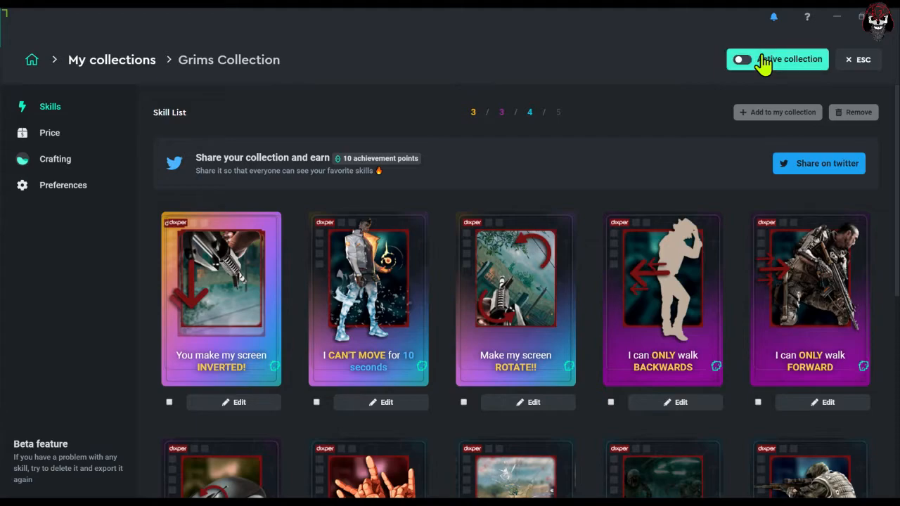
click(763, 62)
click(762, 62)
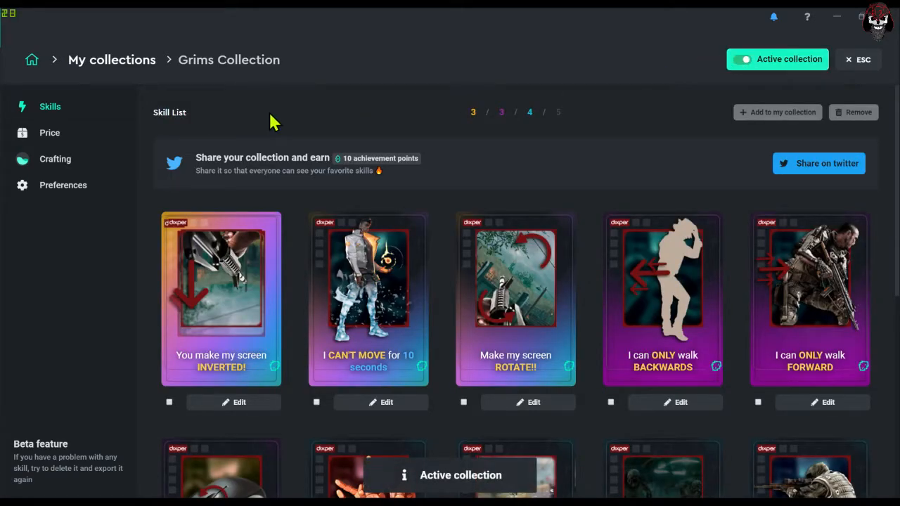
- Return to the home dashboard and look through the game windows available for syncing with the newly activated collection
click(32, 60)
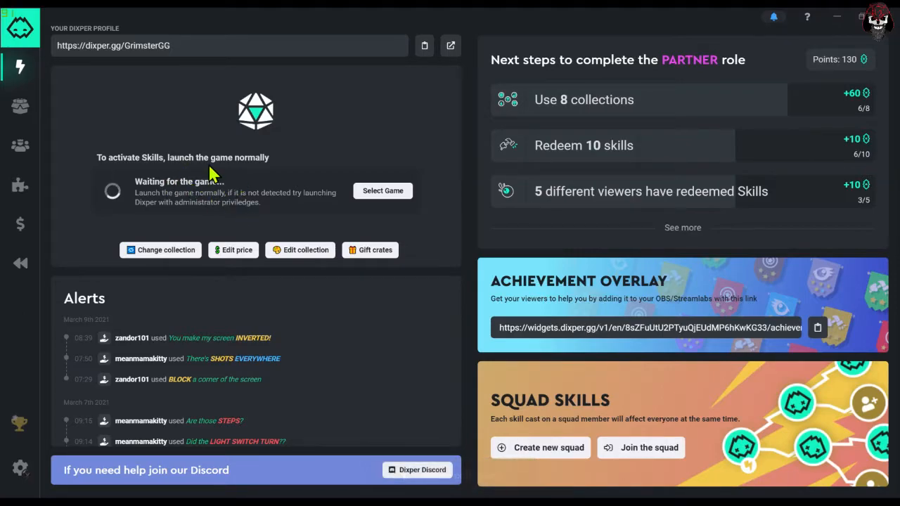
click(377, 191)
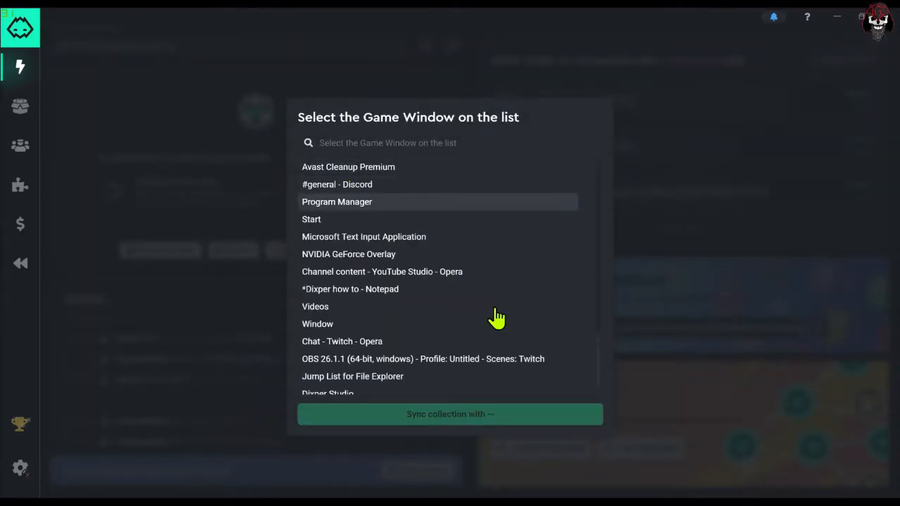
scroll(411, 390, down, 2)
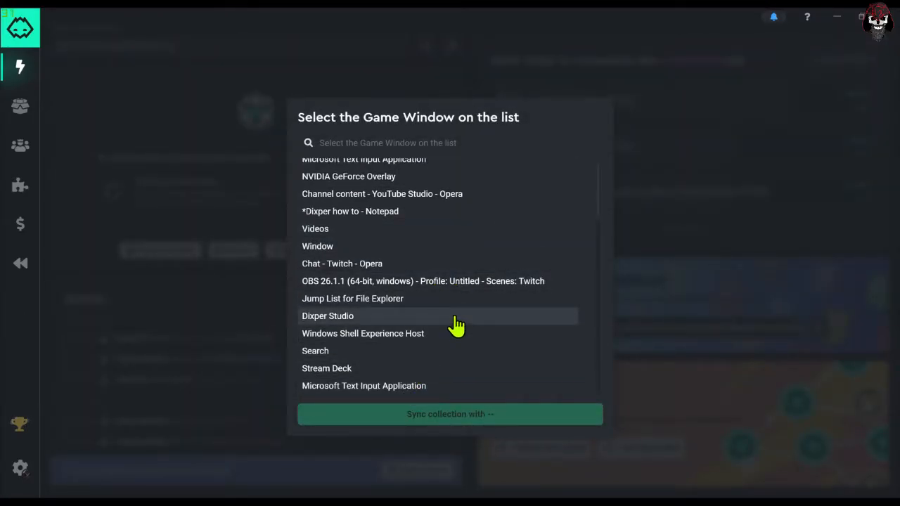
click(155, 122)
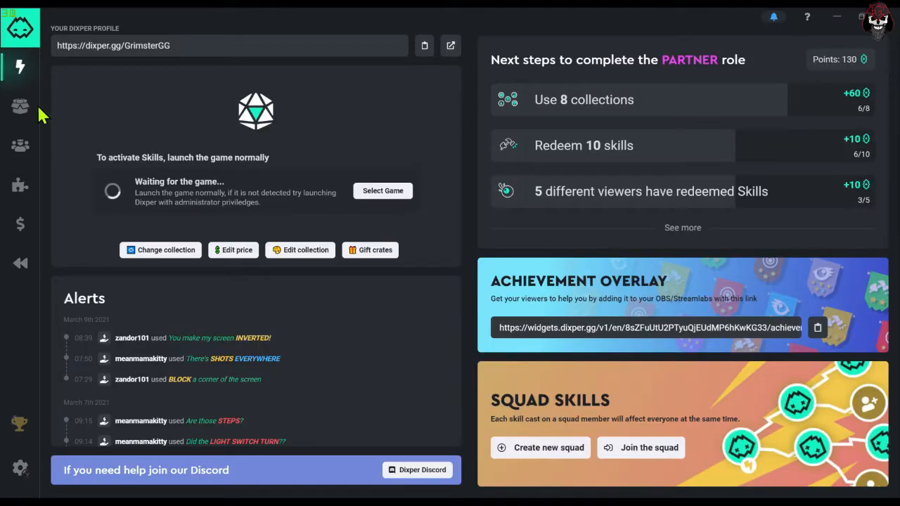
- Delete the custom collection named test collection from the owned skill collections
click(17, 112)
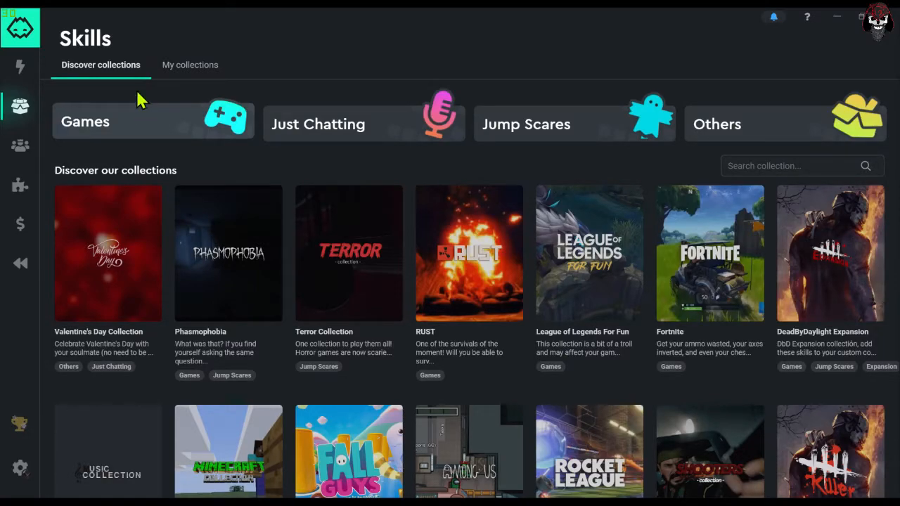
click(174, 66)
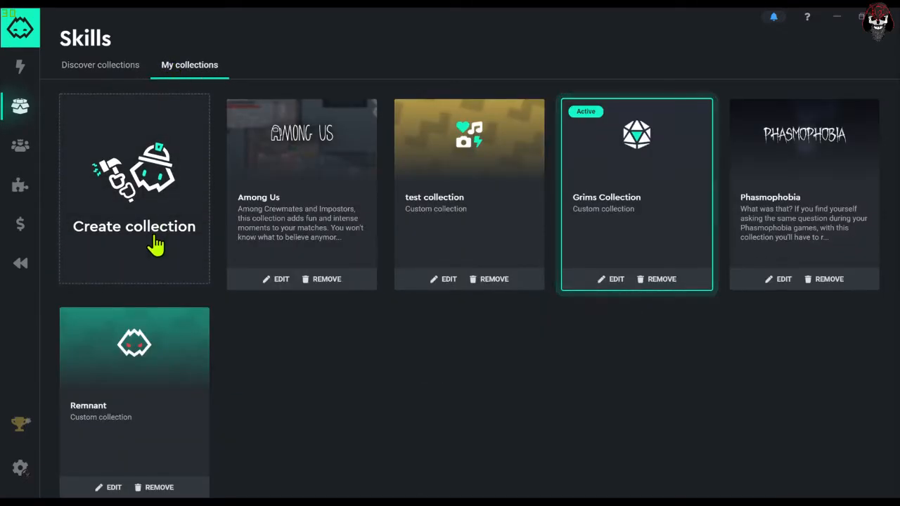
click(488, 285)
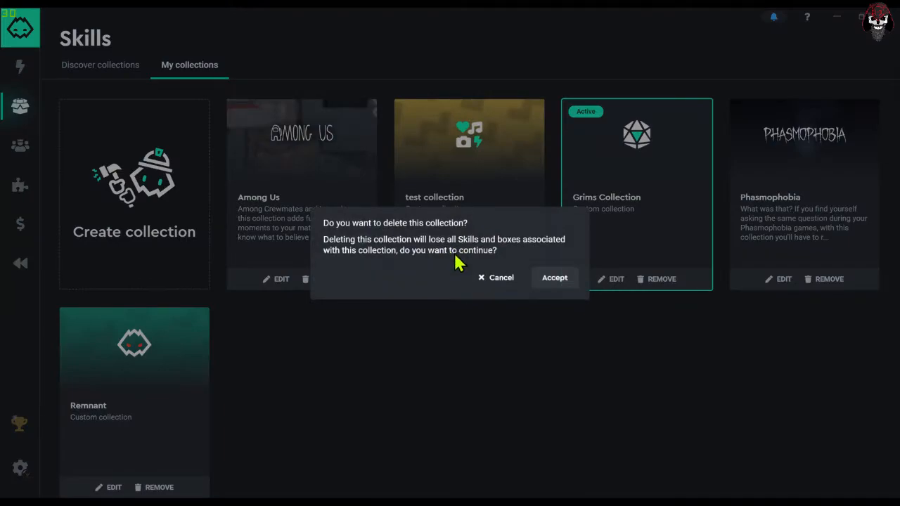
click(546, 280)
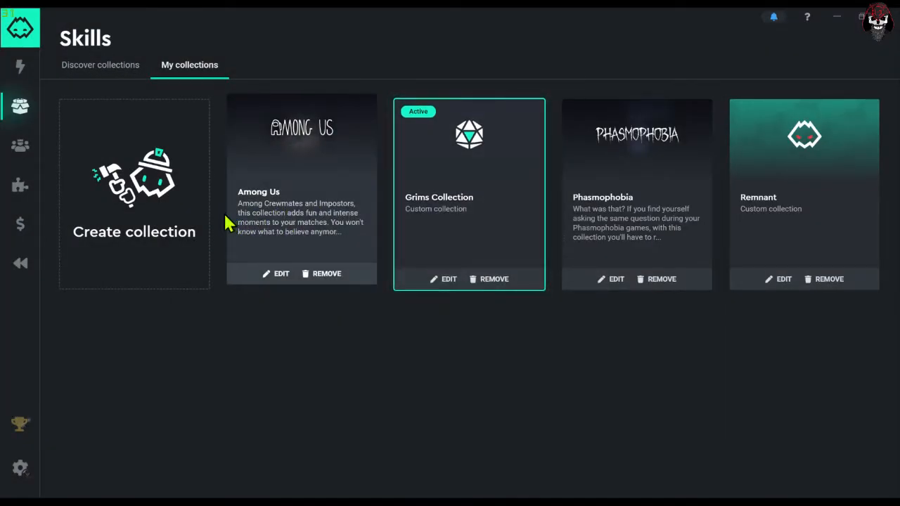
- Create a custom collection named Test Collection with the crossed rifles icon and the purple background
click(157, 225)
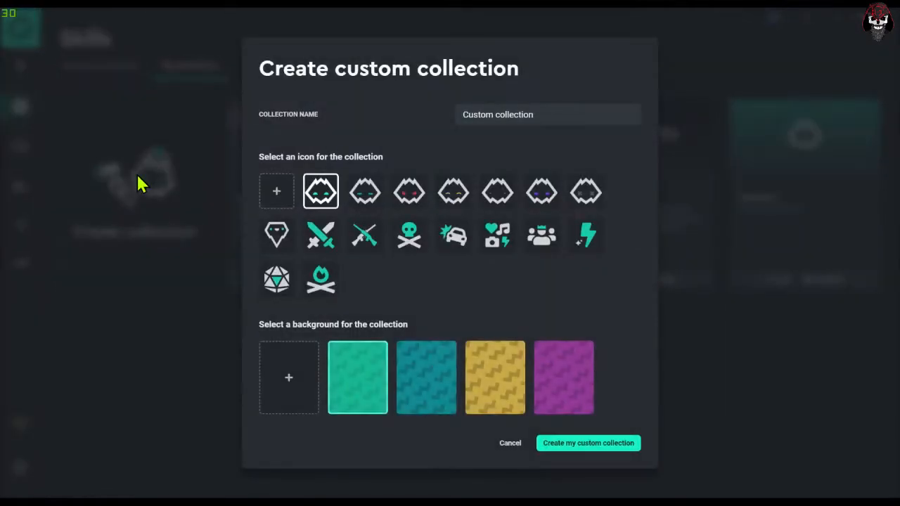
click(368, 237)
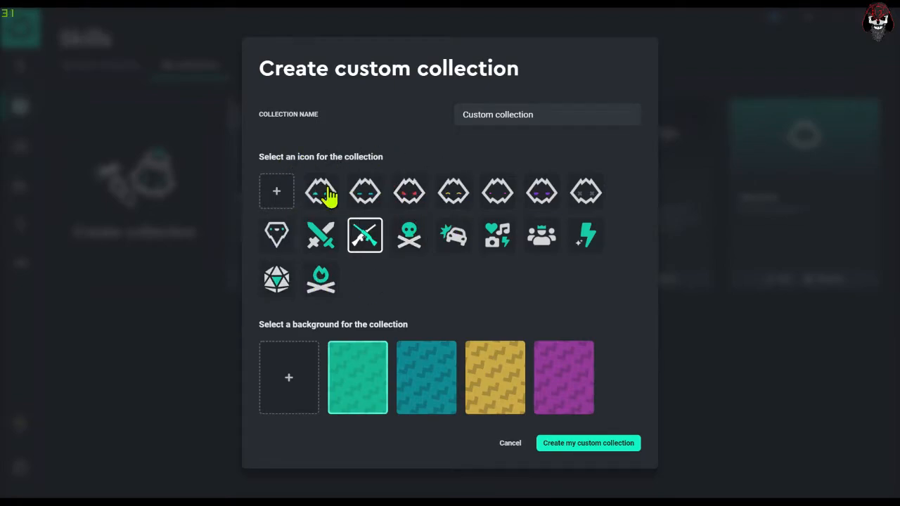
click(552, 384)
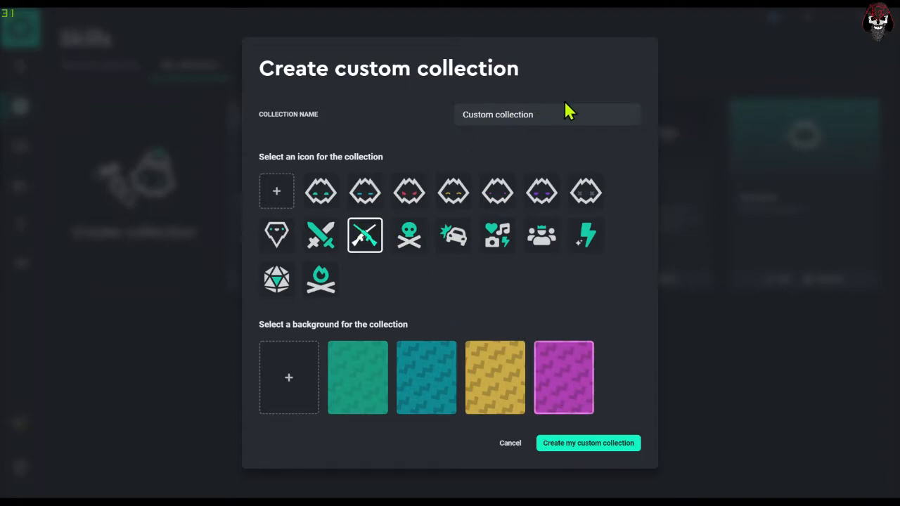
drag(575, 110, 440, 94)
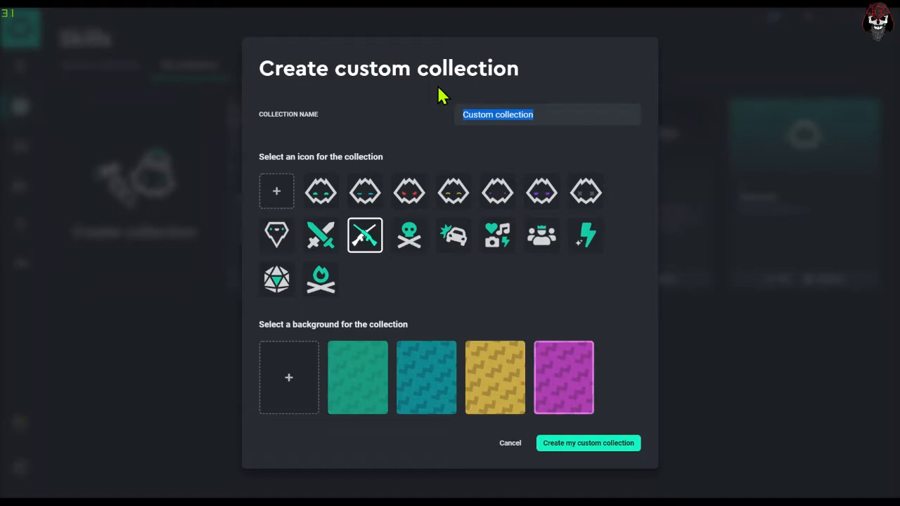
key(BackSpace)
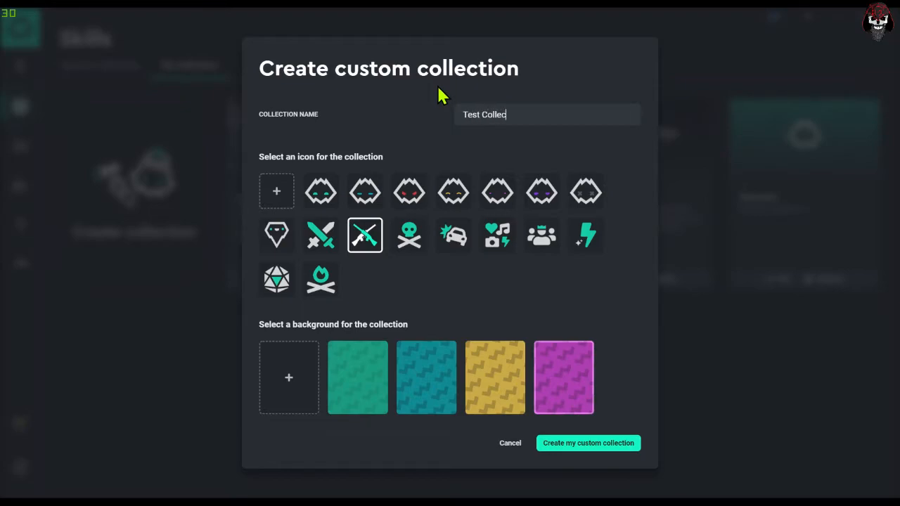
text(Test Collection)
click(596, 446)
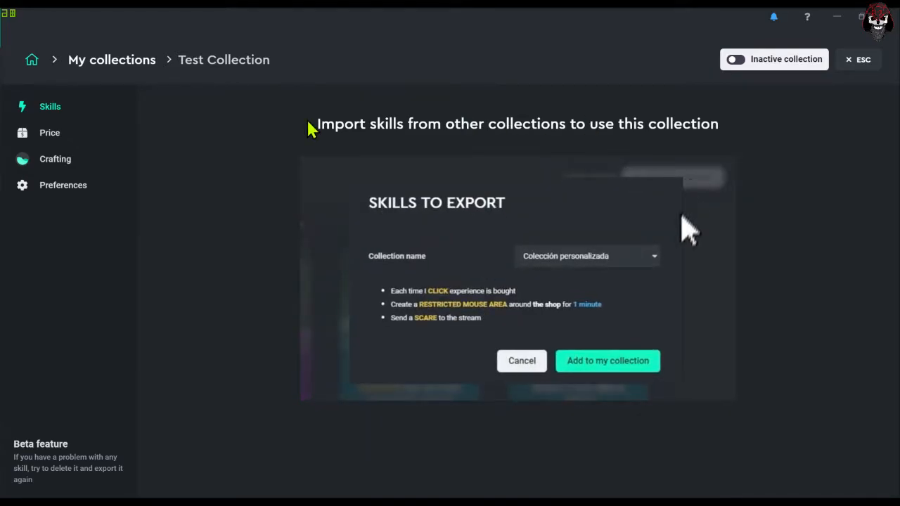
- Open the Phasmophobia collection from the discoverable collections and look through its skills
click(132, 62)
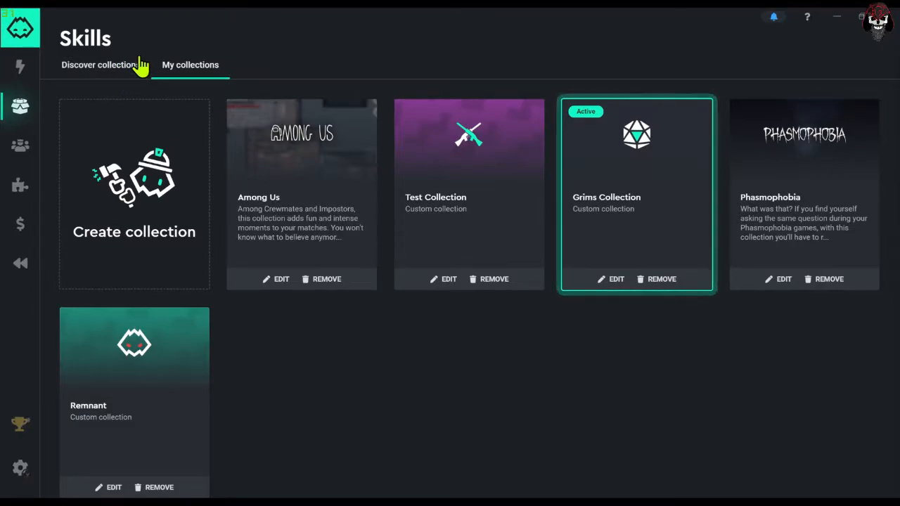
click(138, 65)
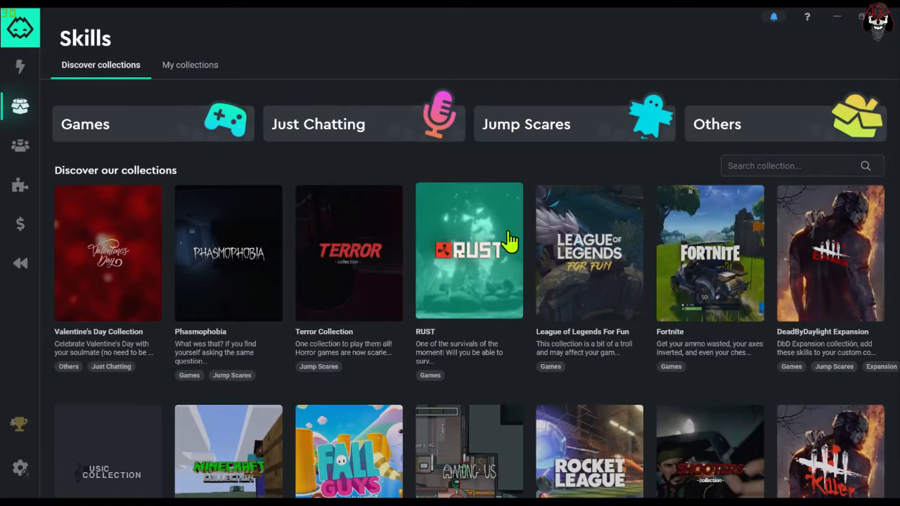
click(268, 276)
scroll(327, 297, down, 4)
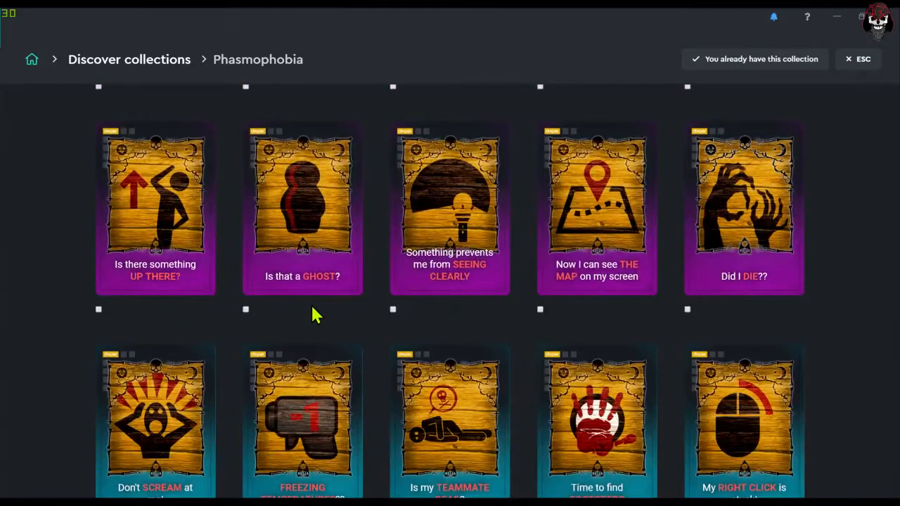
scroll(141, 281, up, 3)
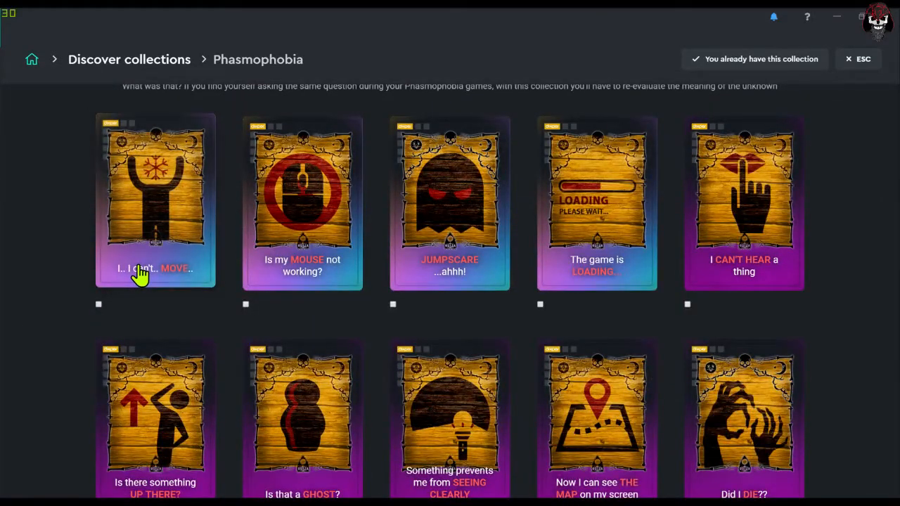
- Select the Phasmophobia skills "I.. I can't.. MOVE..", "Is my MOUSE not working?", "Something prevents me from SEEING CLEARLY" and "Time to find FOOTSTEPS"
click(141, 274)
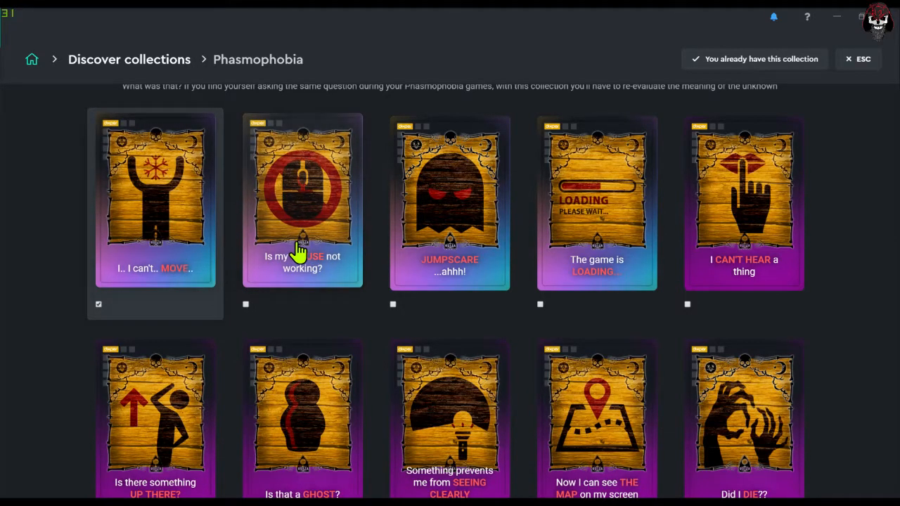
click(297, 248)
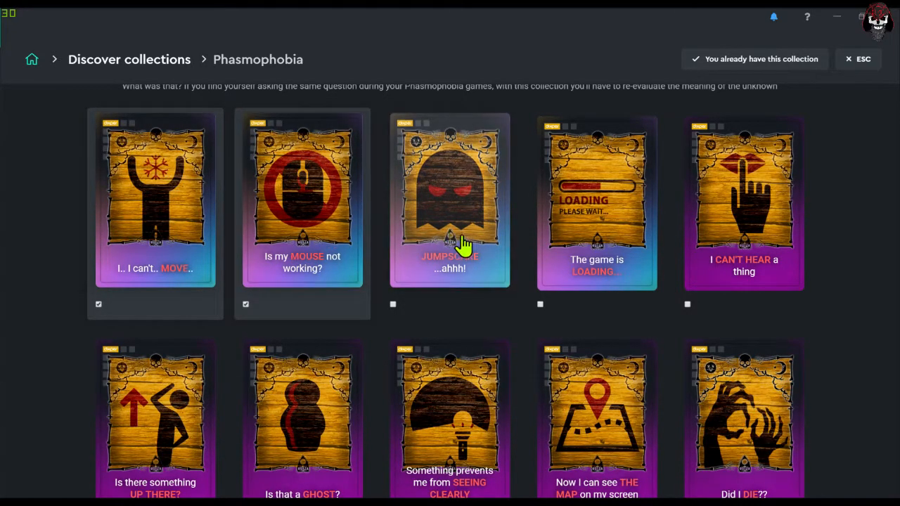
scroll(629, 341, down, 2)
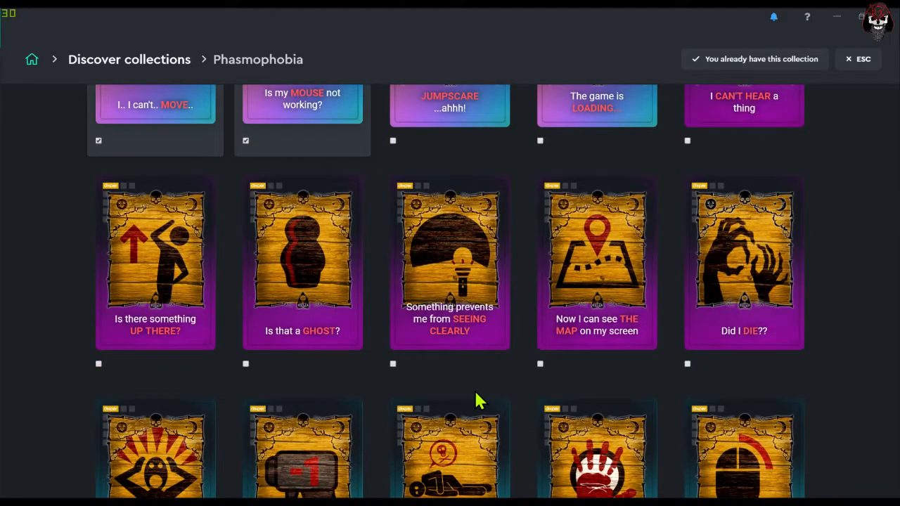
click(464, 288)
scroll(454, 298, down, 3)
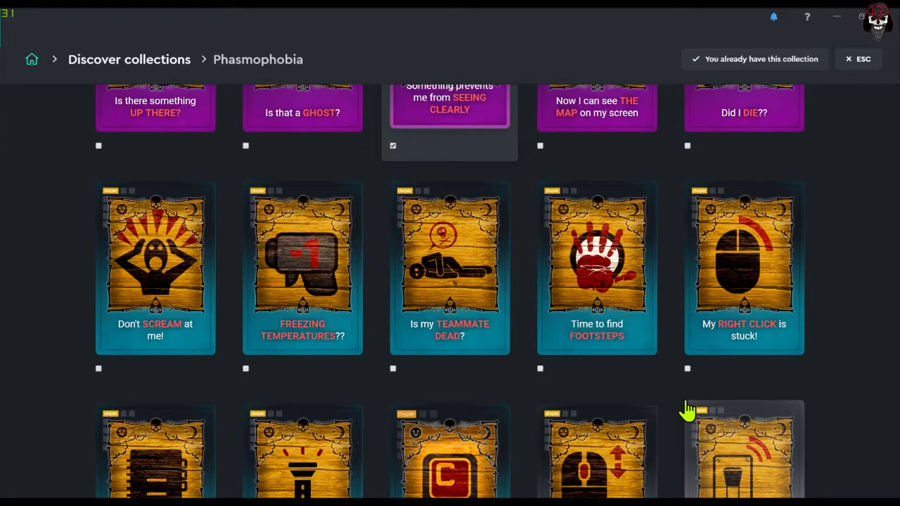
scroll(816, 313, up, 7)
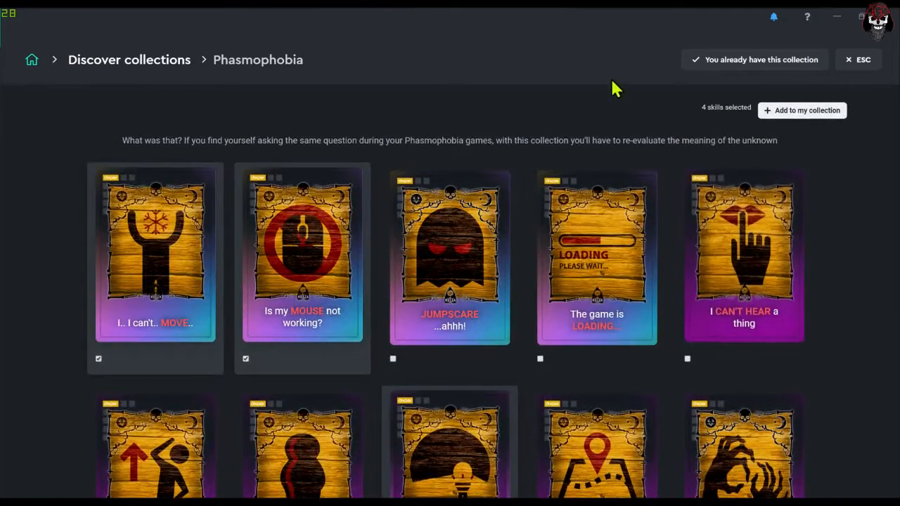
- Export the selected Phasmophobia skills to Test Collection
click(780, 112)
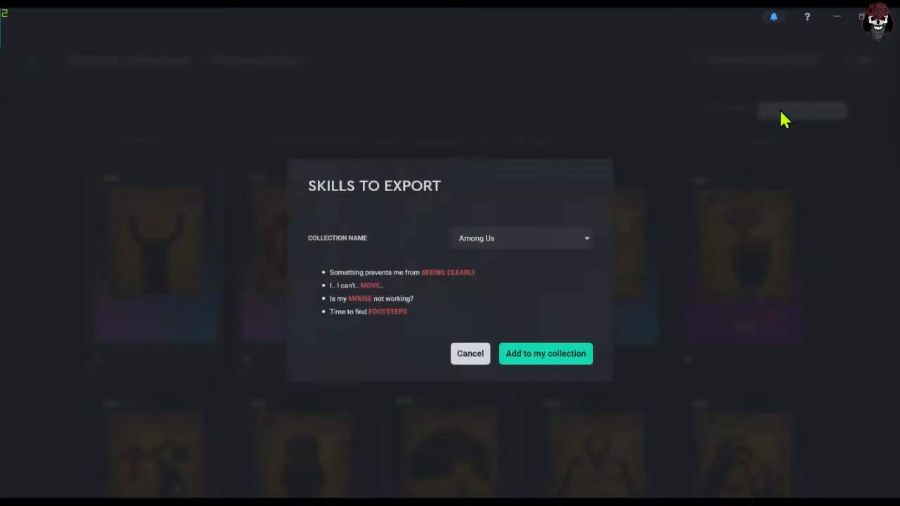
click(506, 243)
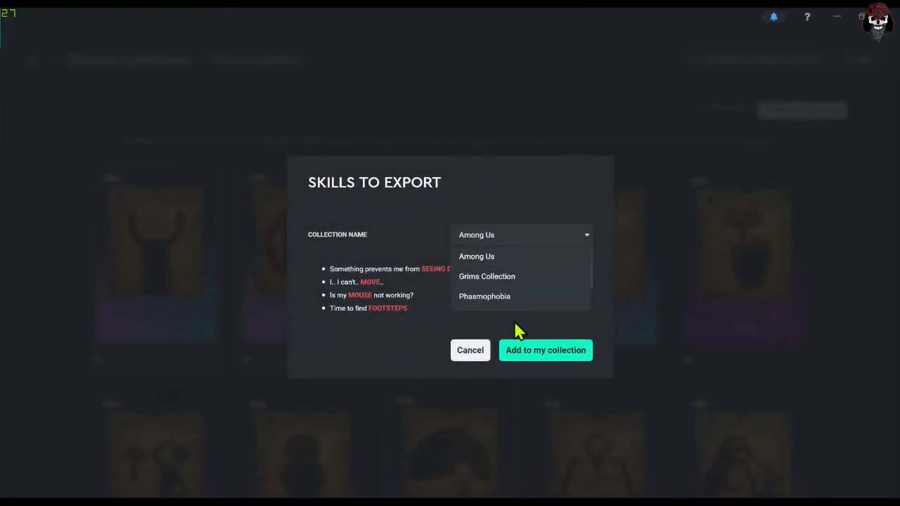
scroll(492, 296, down, 2)
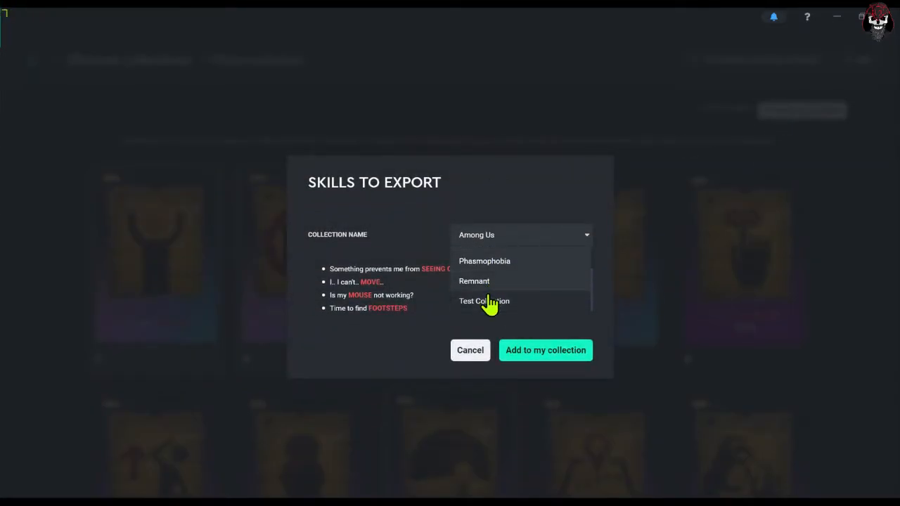
click(486, 302)
click(533, 360)
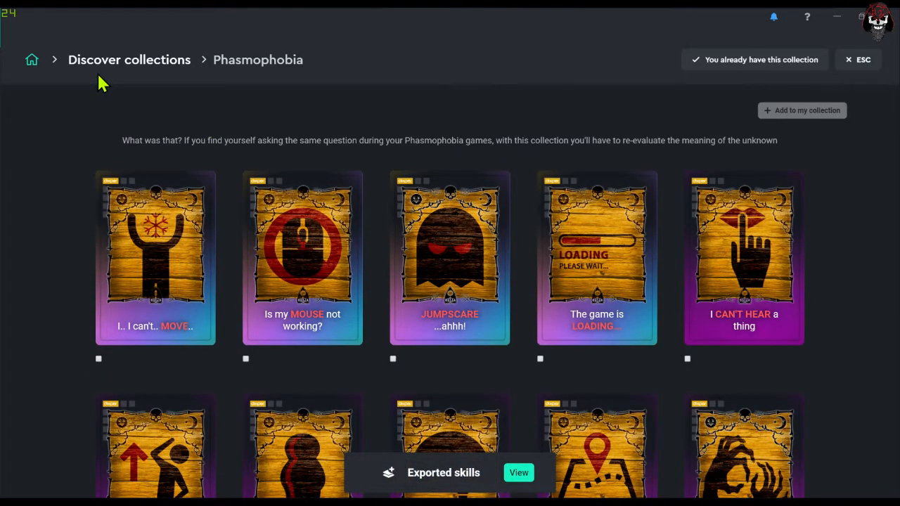
- Return to the discoverable collections and open the Shooters collection
click(104, 64)
scroll(306, 177, down, 5)
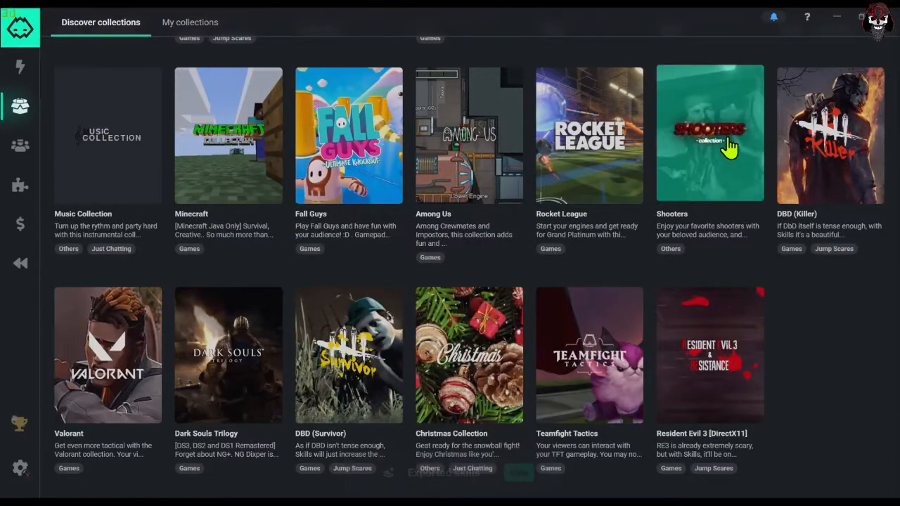
click(729, 149)
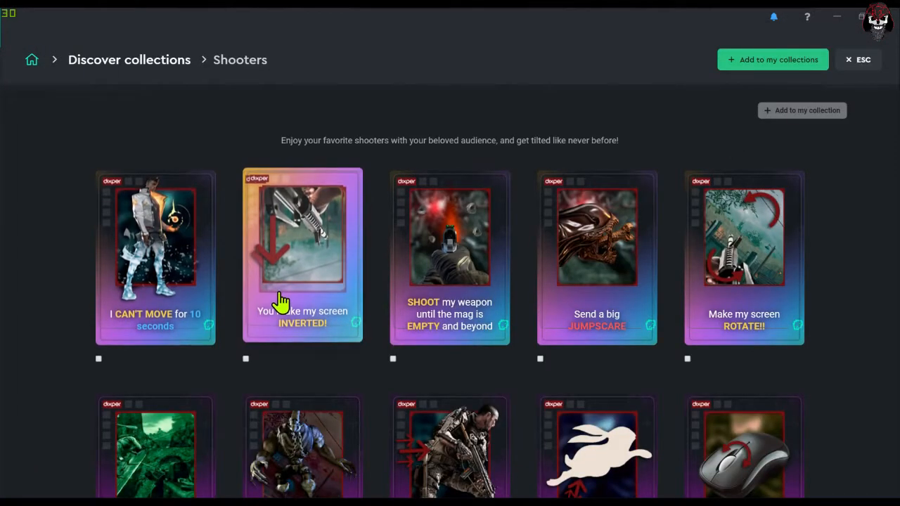
- Select the Shooters skills for screen inverted, screen rotate, swap mouse buttons, only walk forward, jump non-stop and lower the sound
click(281, 303)
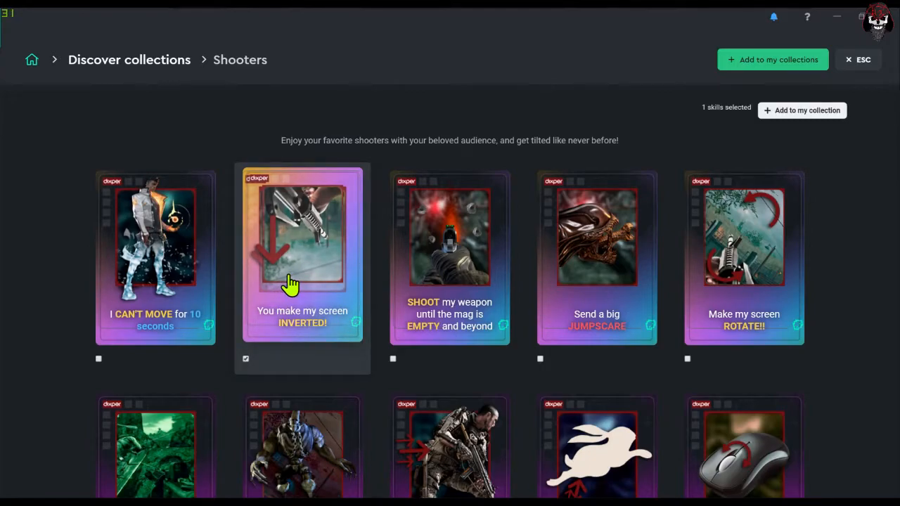
click(763, 295)
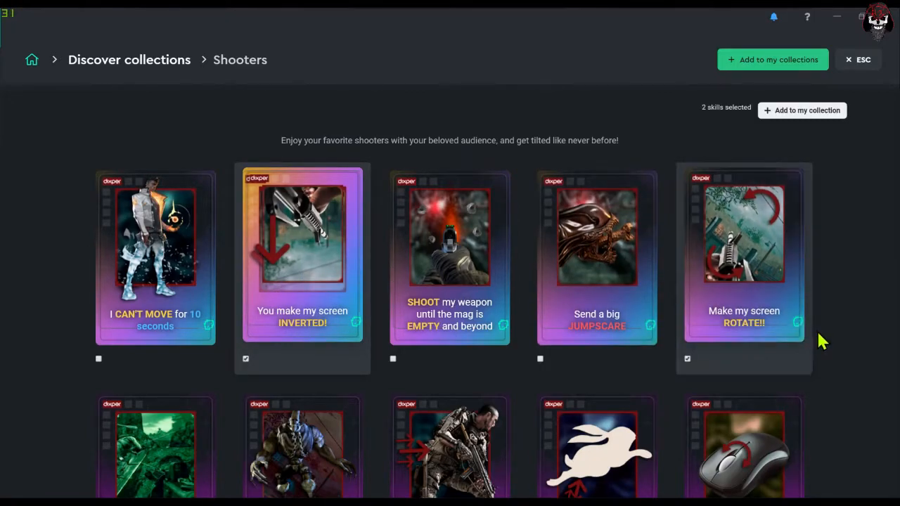
scroll(808, 343, down, 3)
click(742, 344)
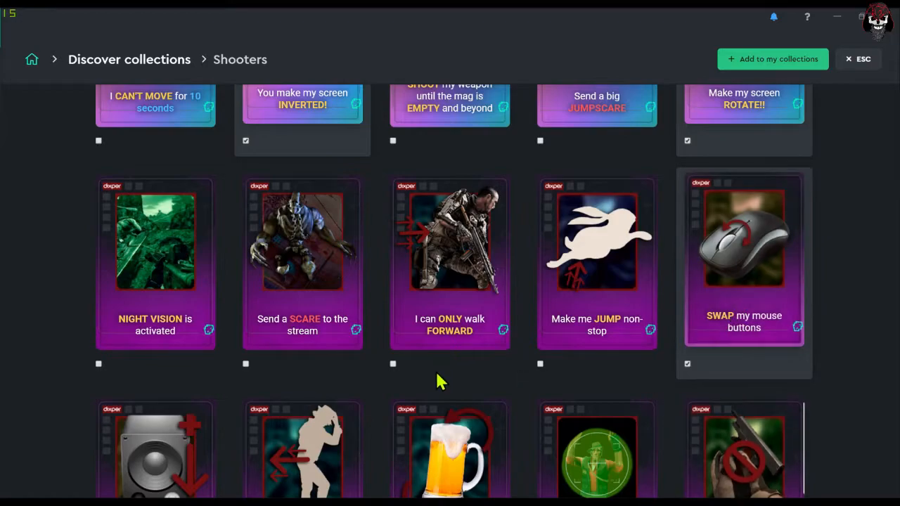
click(451, 297)
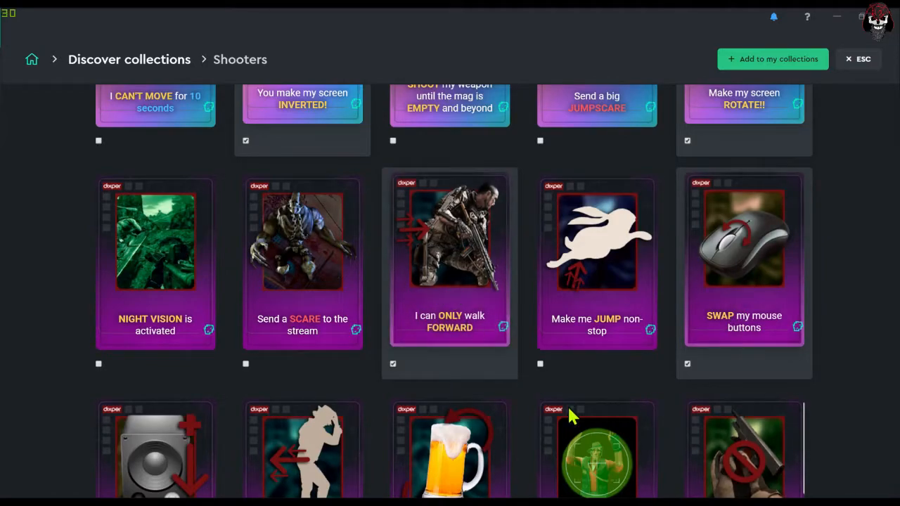
click(585, 322)
scroll(514, 345, down, 2)
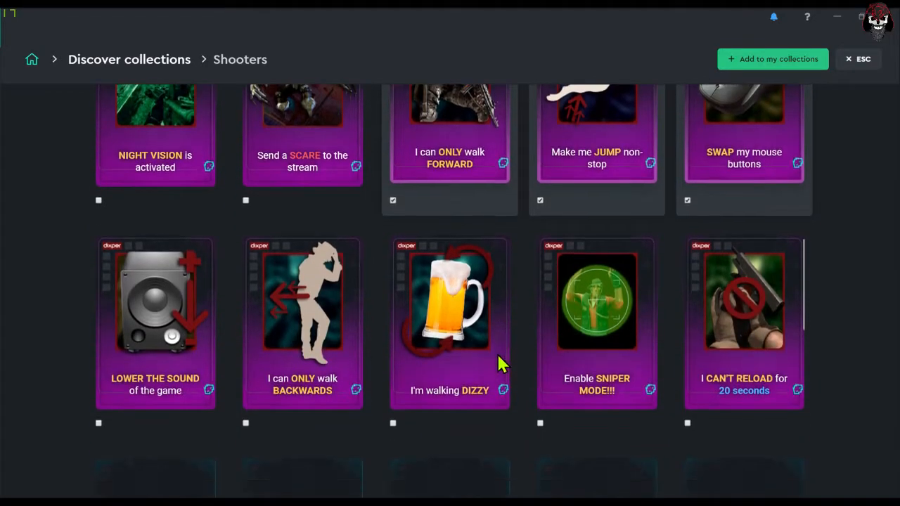
click(186, 379)
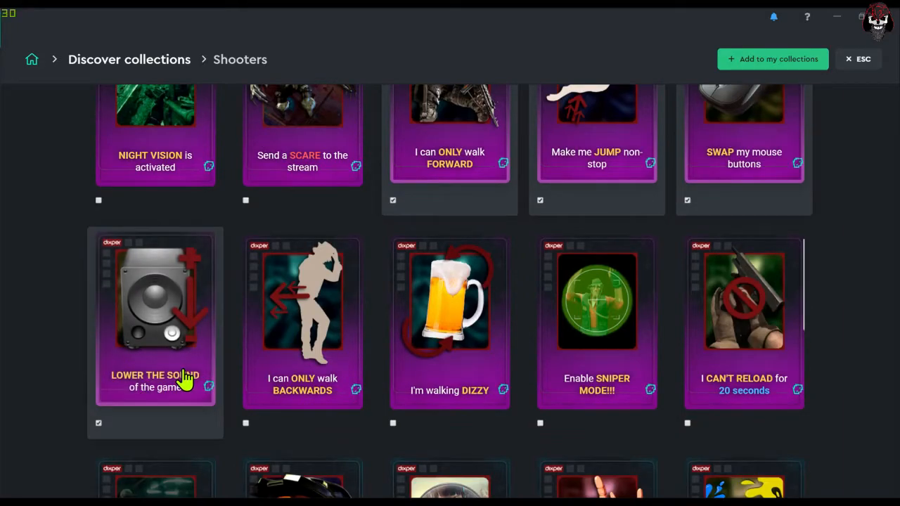
scroll(443, 387, up, 5)
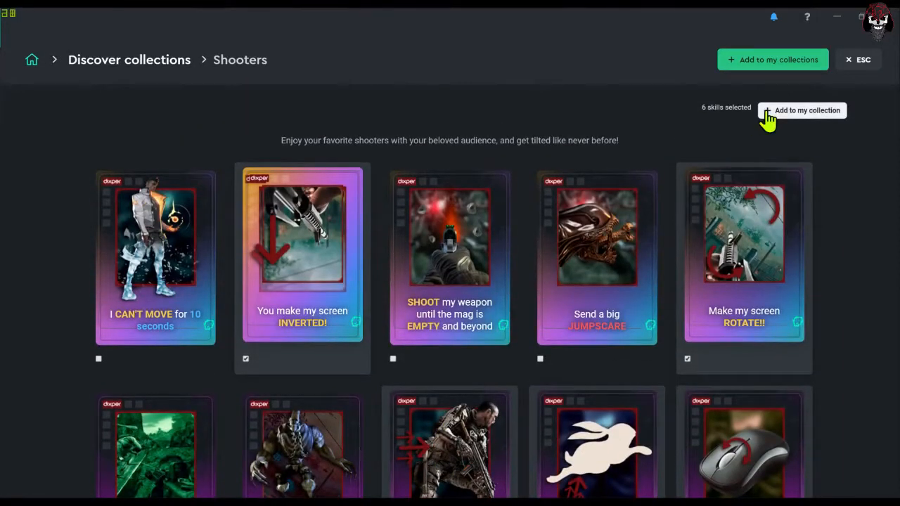
- Export the selected Shooters skills to Test Collection
click(775, 112)
click(468, 224)
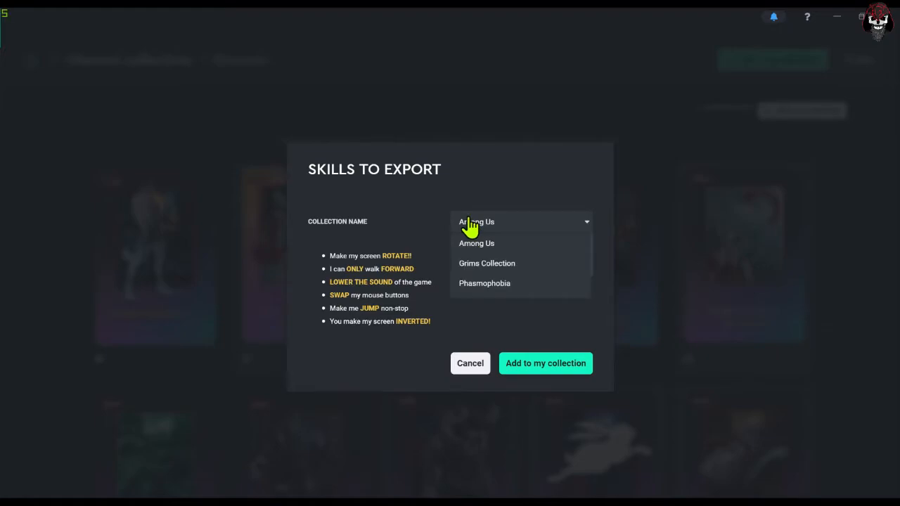
scroll(458, 268, down, 5)
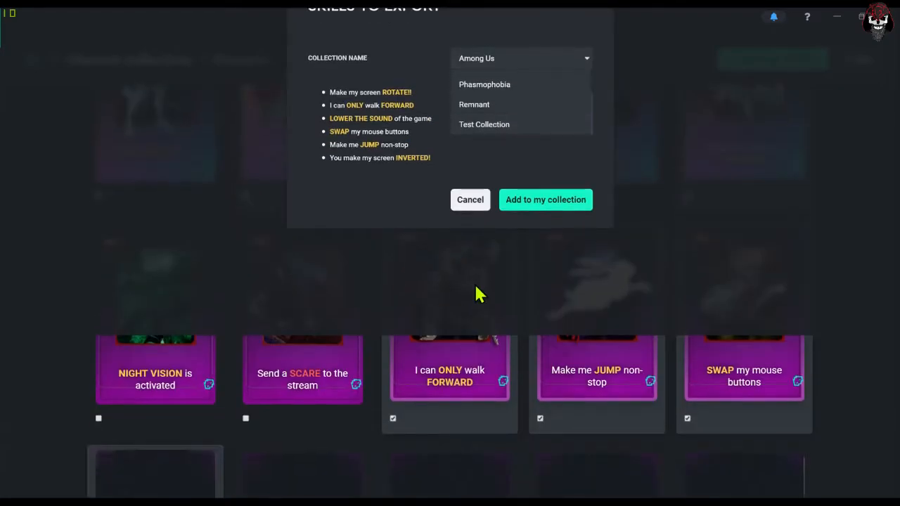
click(468, 127)
click(544, 215)
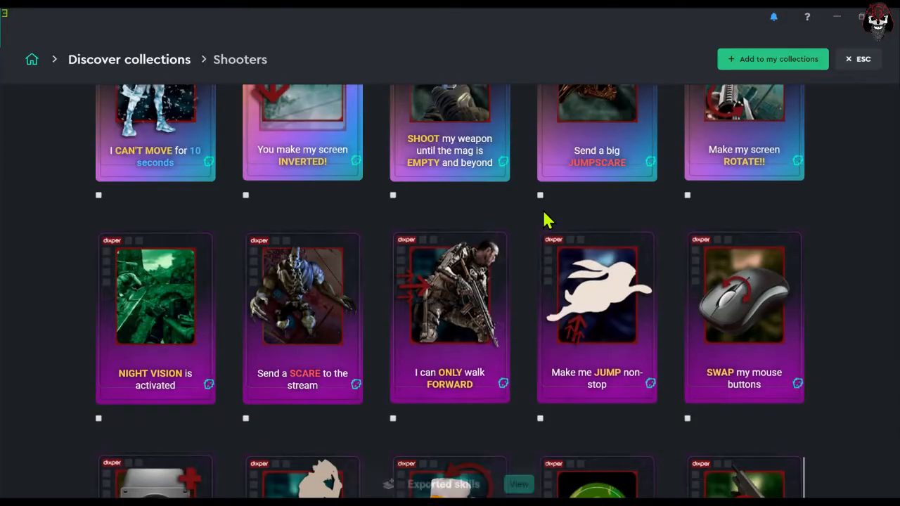
- Open Test Collection from the owned collections, make it the active collection and review its skill list
scroll(439, 316, up, 5)
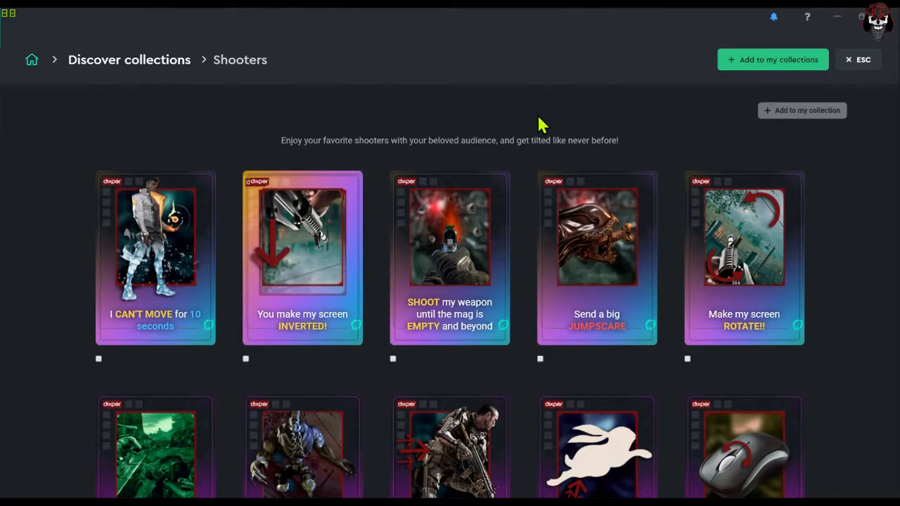
click(129, 70)
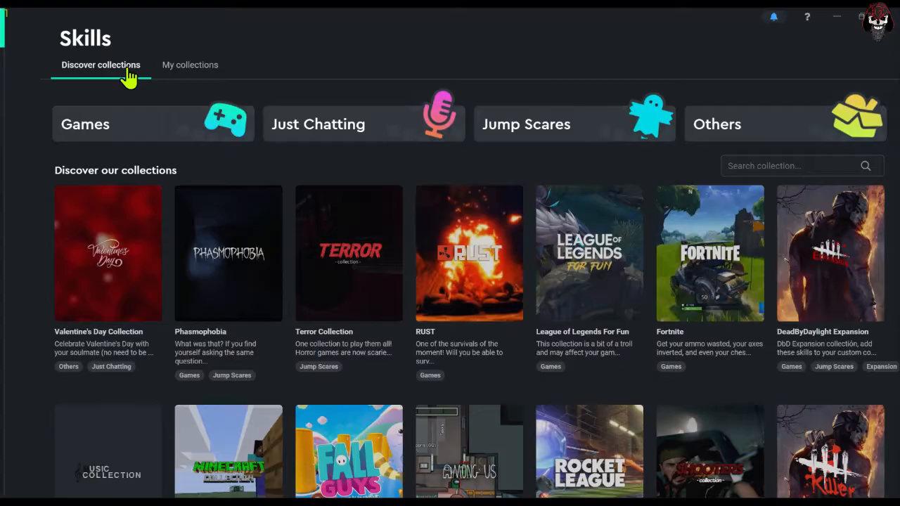
click(175, 74)
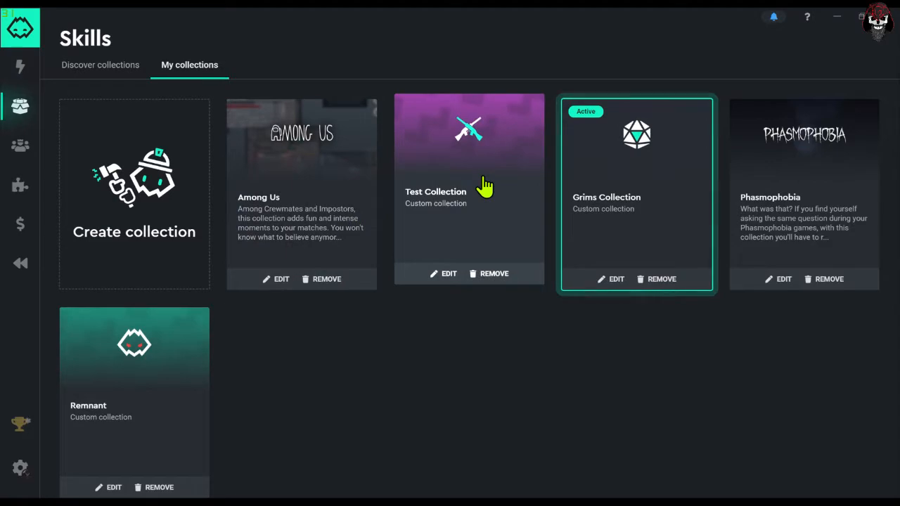
click(485, 187)
click(745, 62)
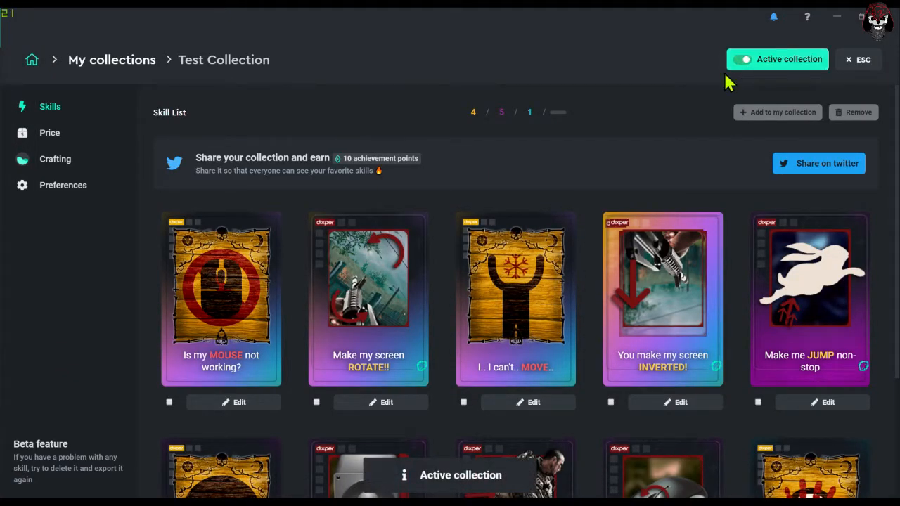
scroll(372, 352, down, 3)
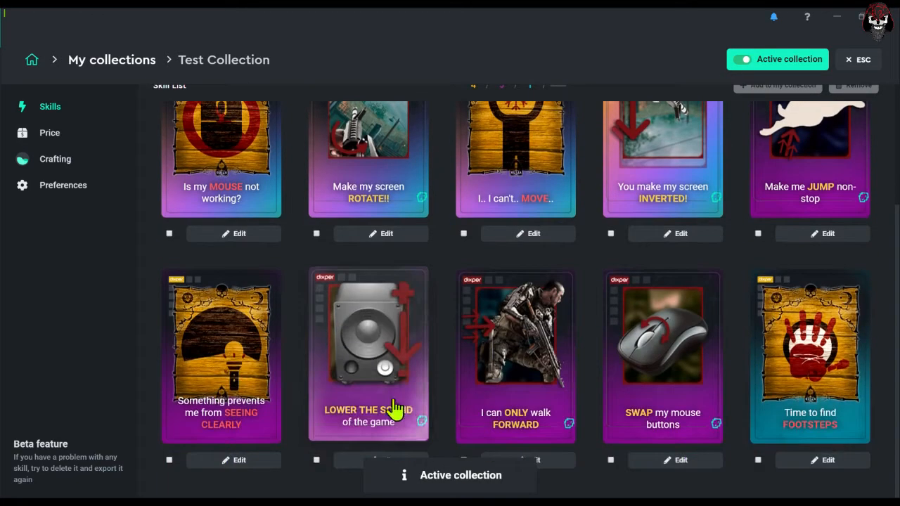
scroll(510, 415, up, 3)
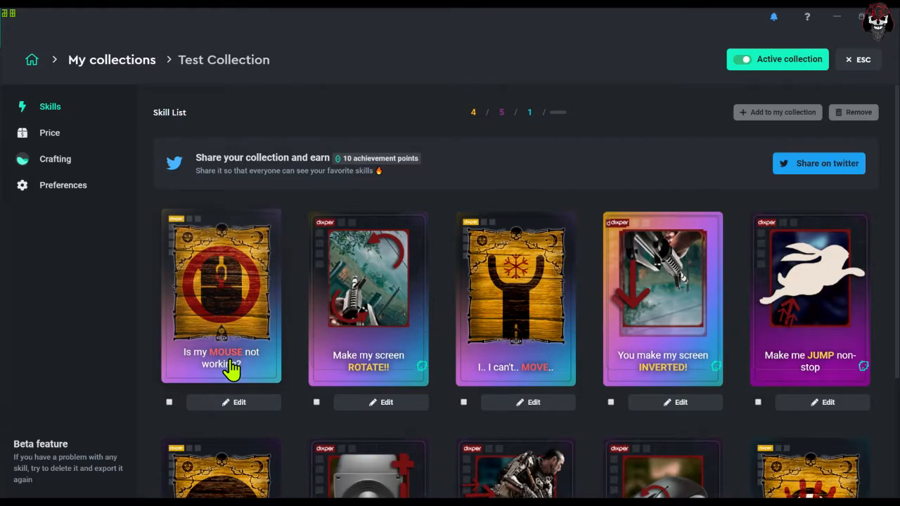
- Select the "Is my MOUSE not working?" skill, open its settings, and switch its status off and back on before closing them
click(170, 401)
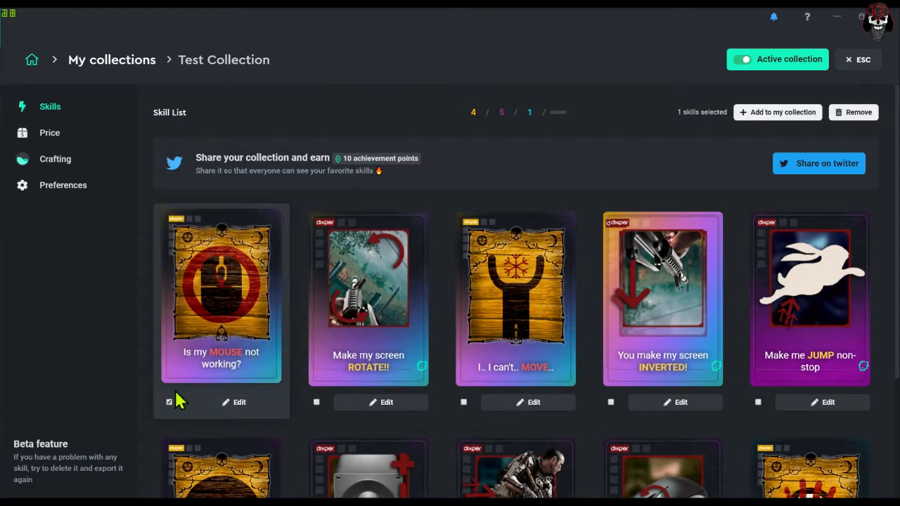
click(215, 403)
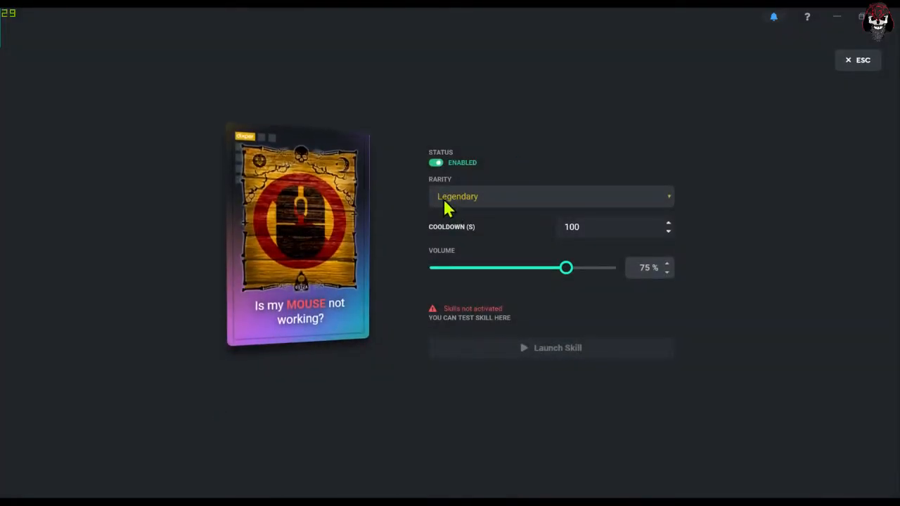
click(435, 163)
click(435, 163)
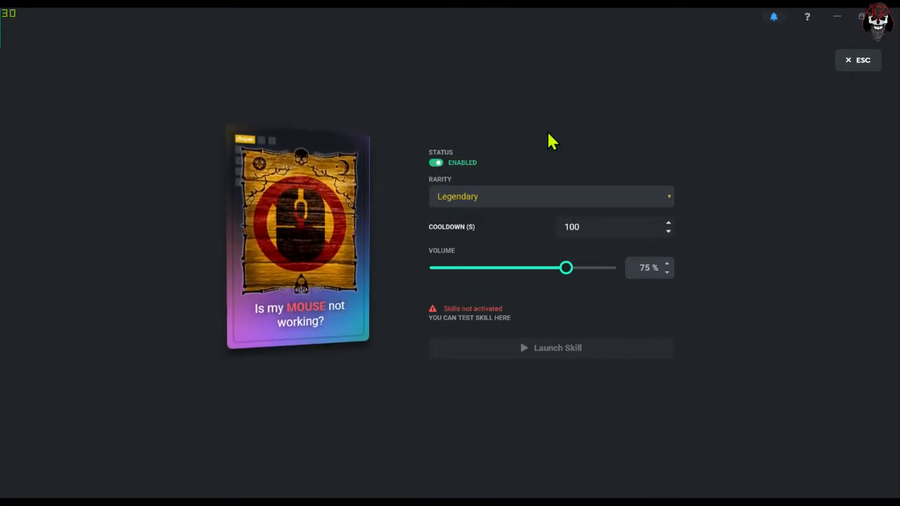
click(852, 68)
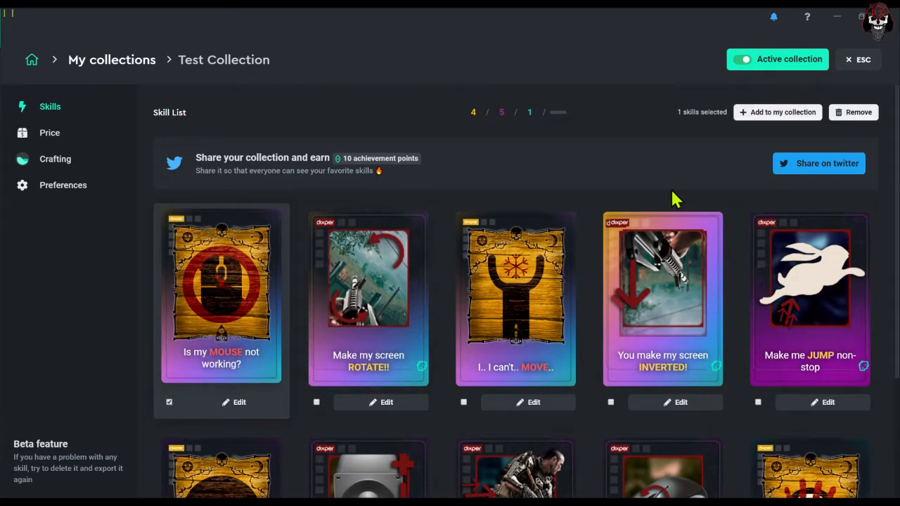
- Remove the selected "Is my MOUSE not working?" skill from Test Collection
click(853, 112)
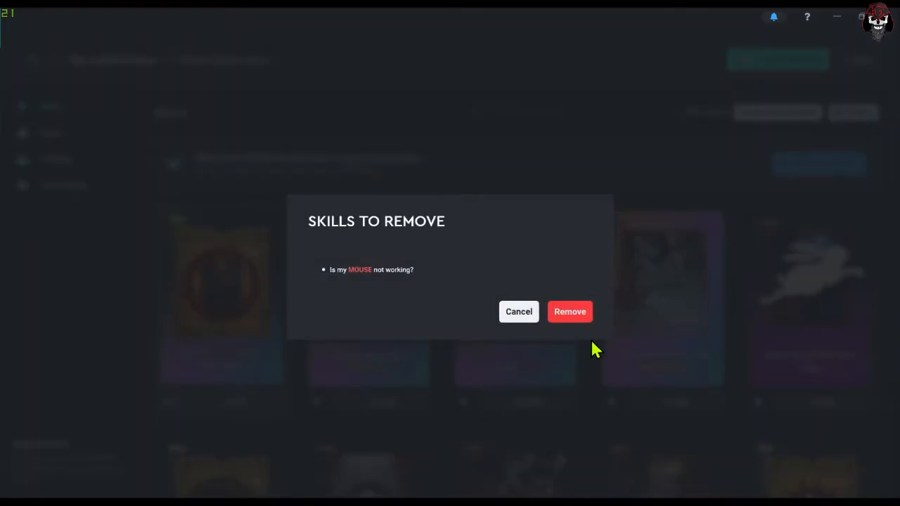
click(577, 313)
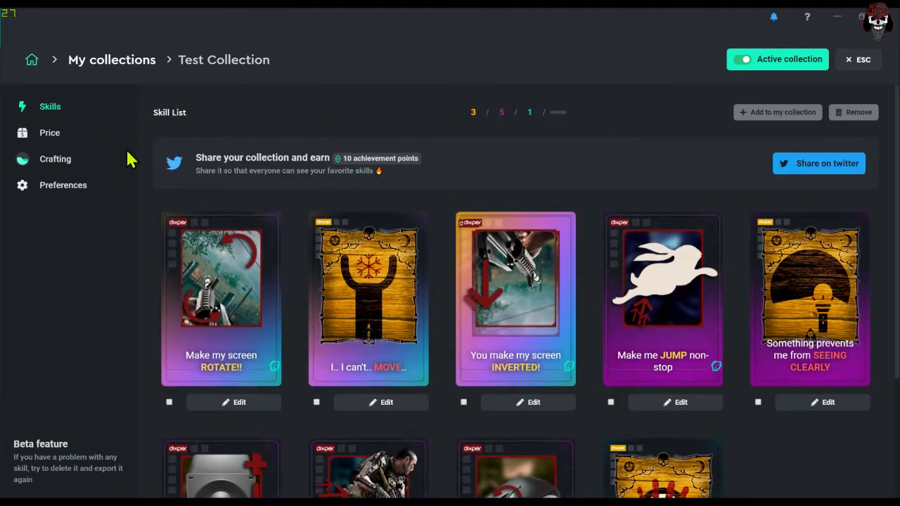
- In the collection's price settings, set the single crate's price to 1 USD and save it
click(49, 141)
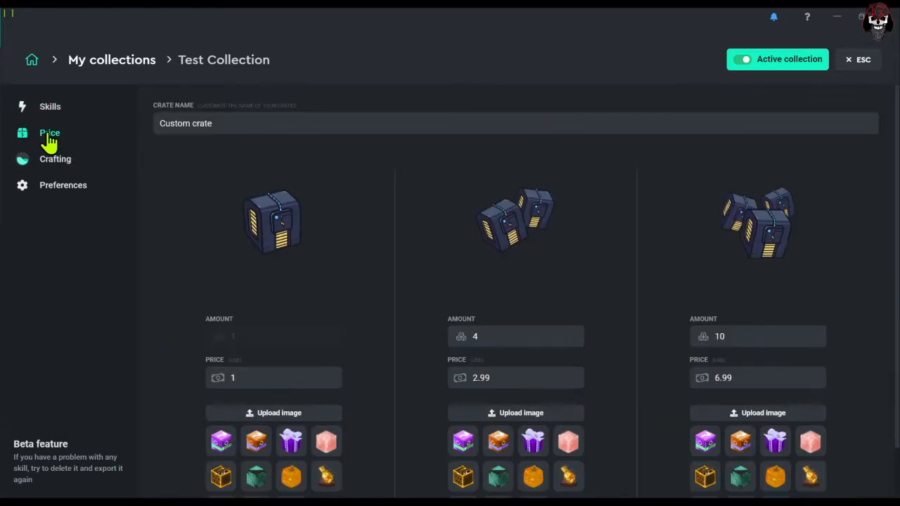
scroll(281, 232, down, 1)
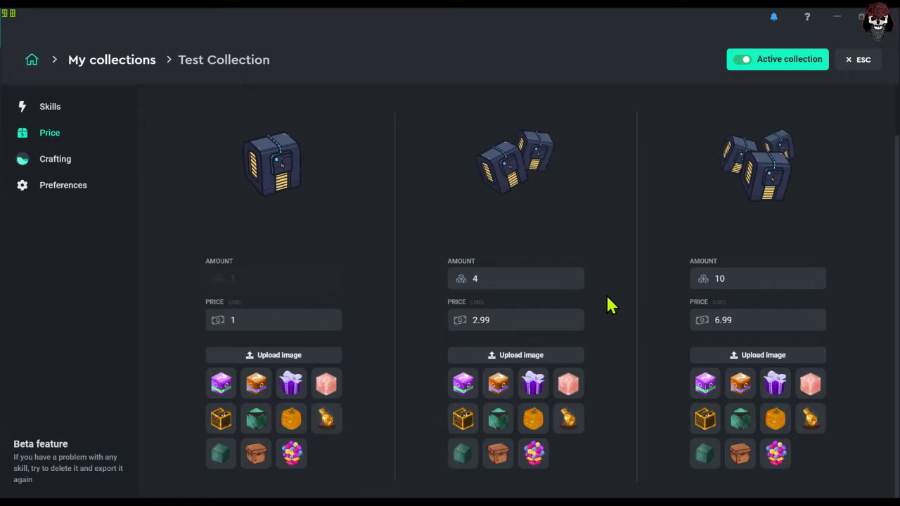
click(250, 318)
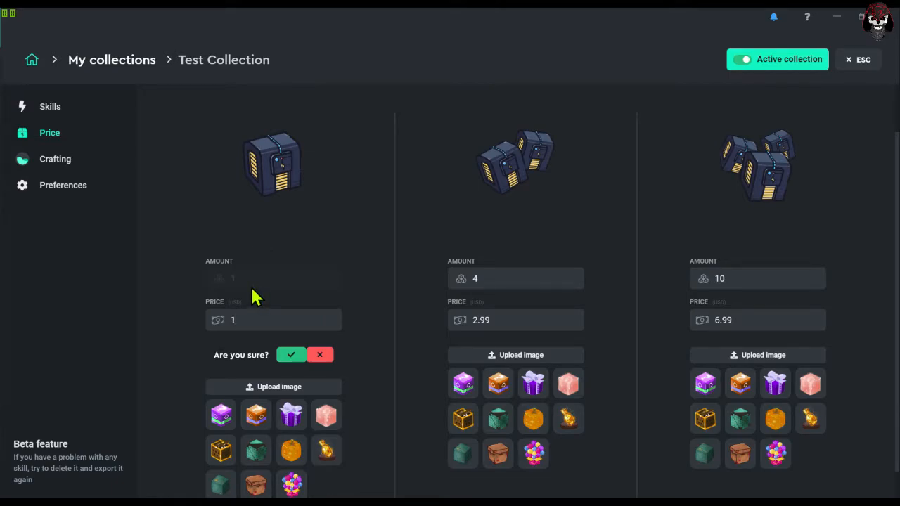
scroll(310, 299, up, 1)
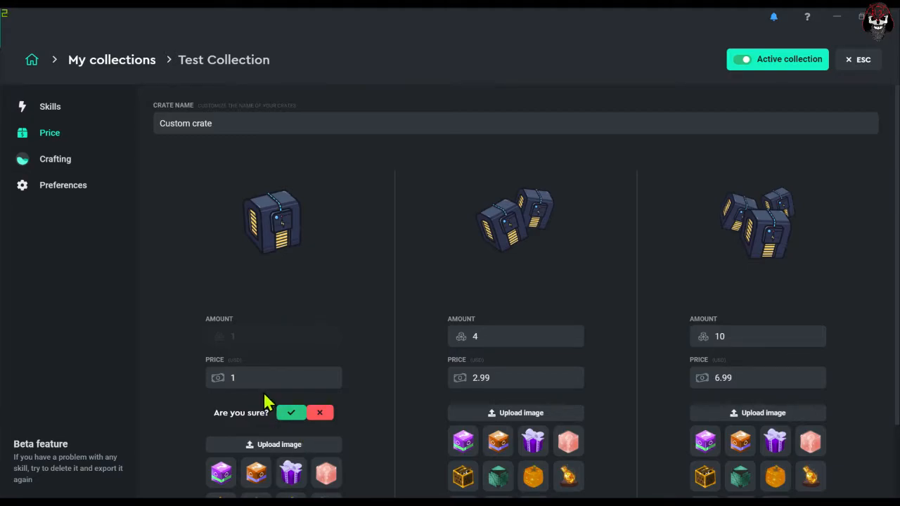
click(292, 415)
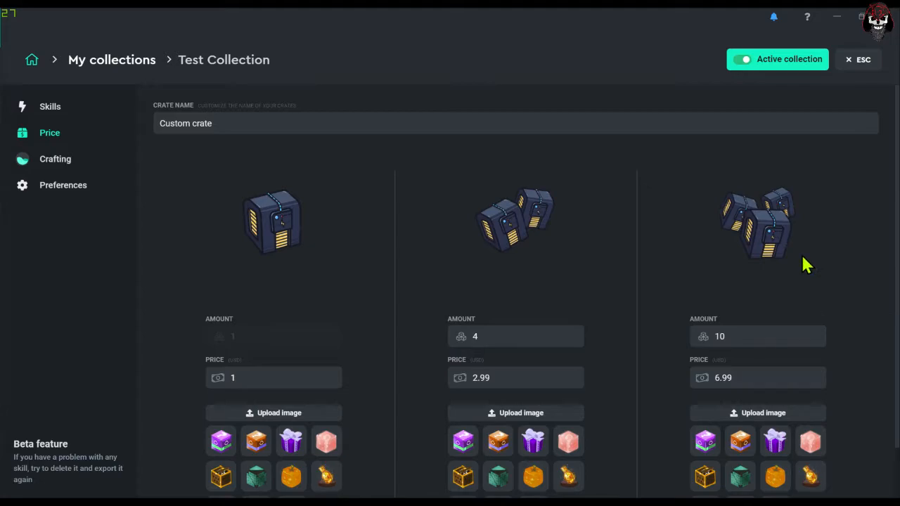
- Set the crate amount to 5 for the second bundle and 14 for the third bundle, saving both
double_click(515, 335)
text(5)
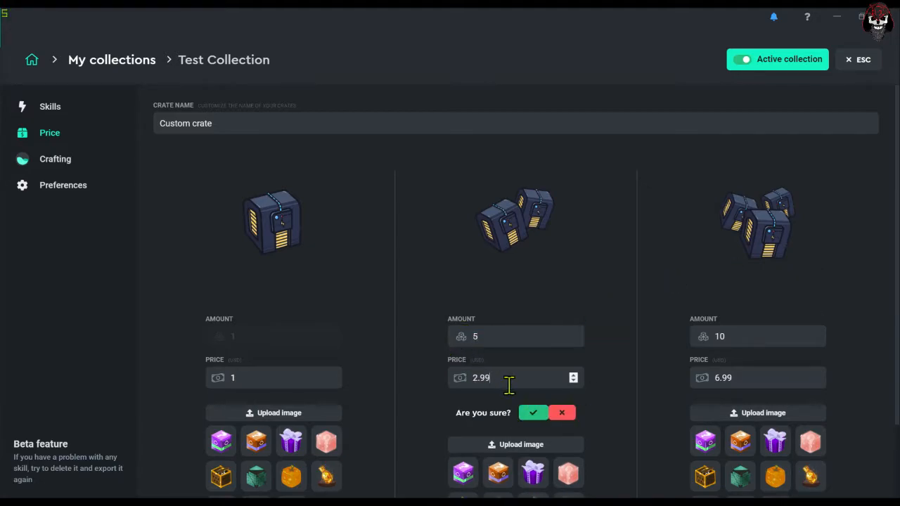
double_click(744, 336)
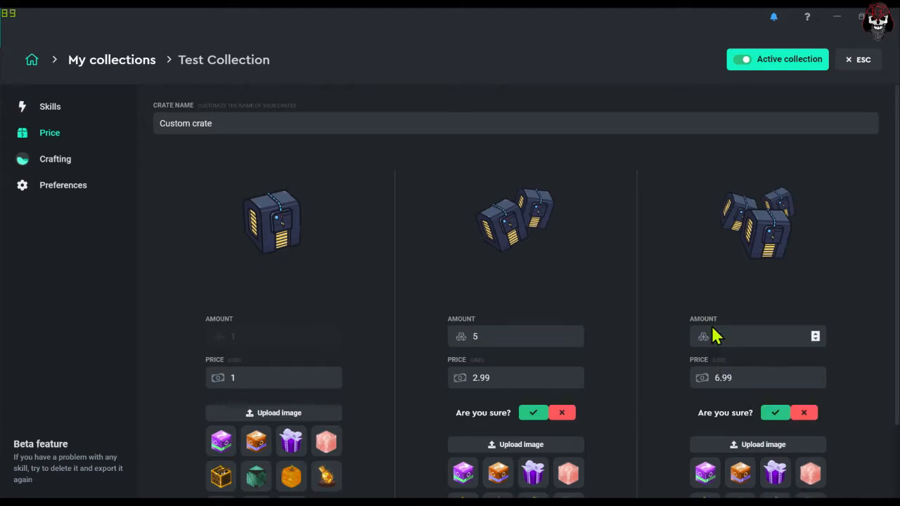
text(4)
click(534, 414)
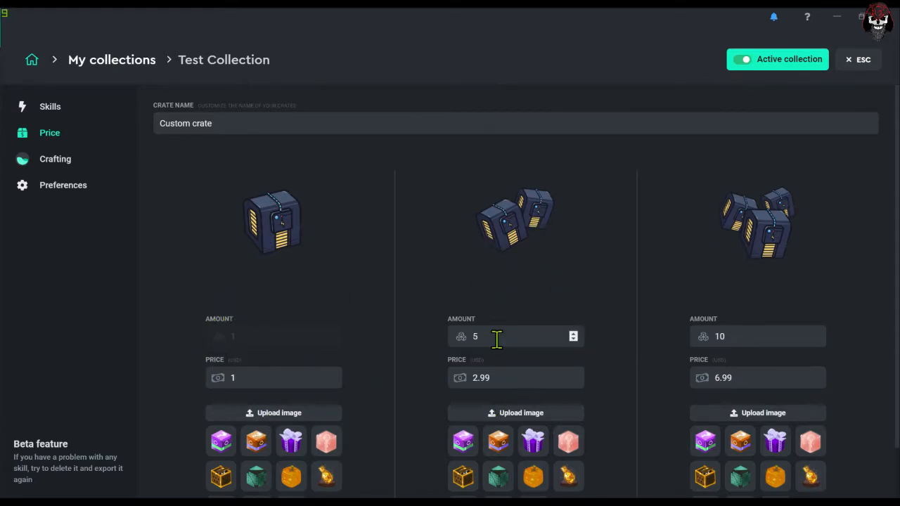
click(735, 336)
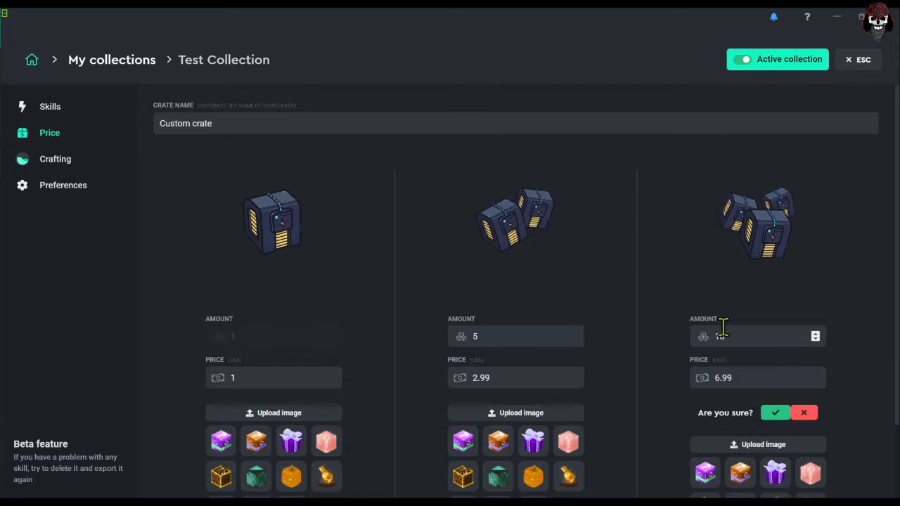
click(775, 413)
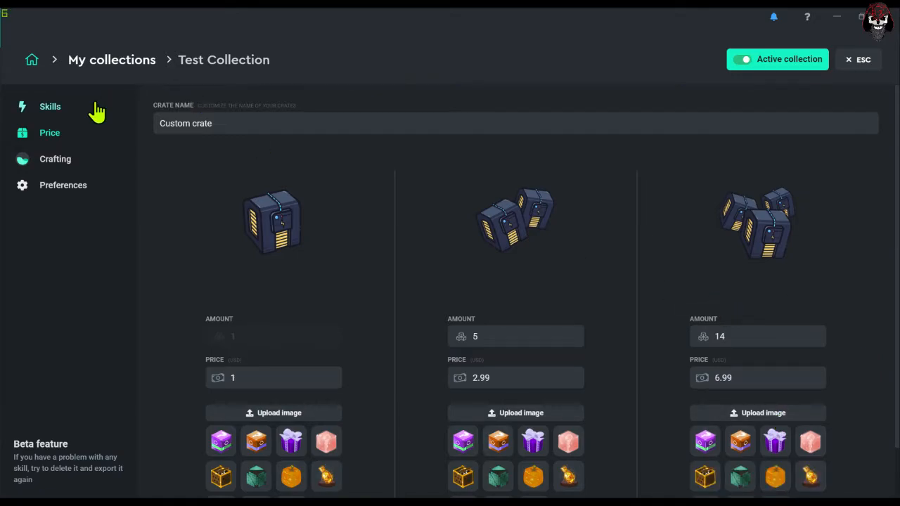
- Review Test Collection's crafting settings and preferences, and return to the home dashboard
click(52, 163)
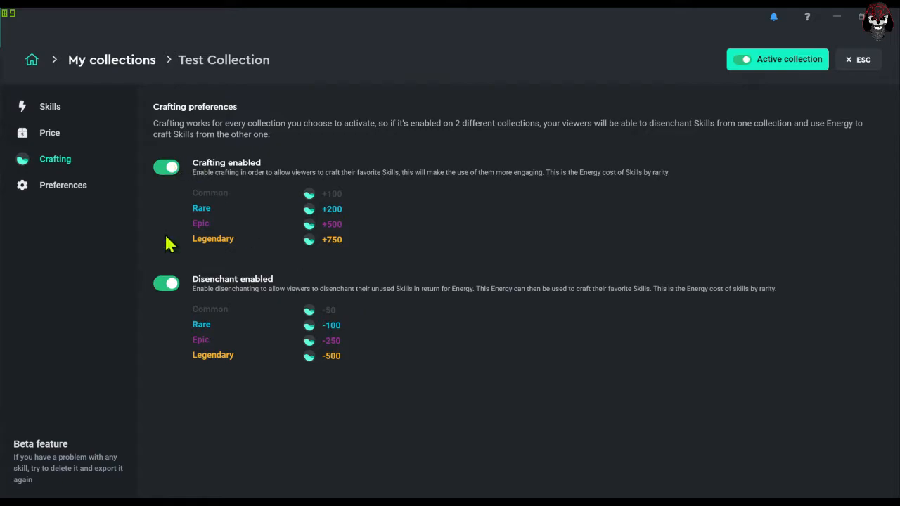
click(60, 199)
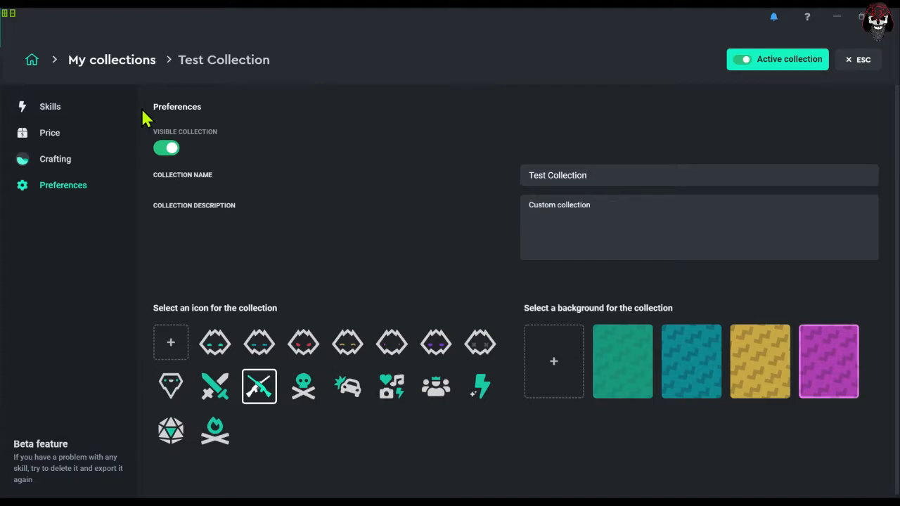
click(33, 60)
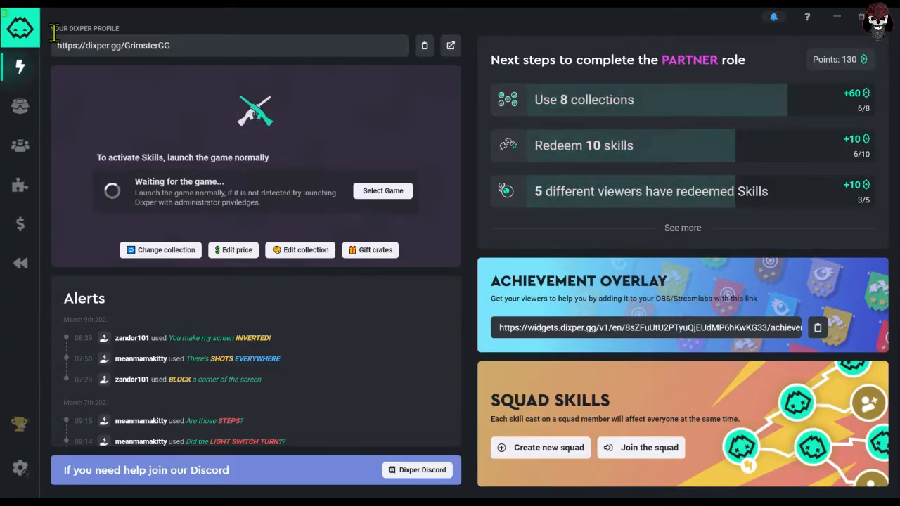
- Gift one Test Collection crate to the last user listed under Moderators
click(22, 107)
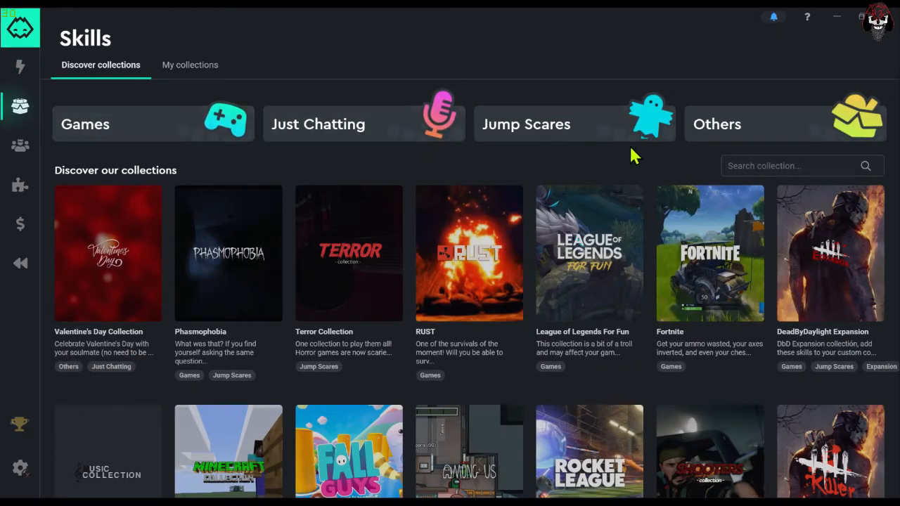
click(27, 148)
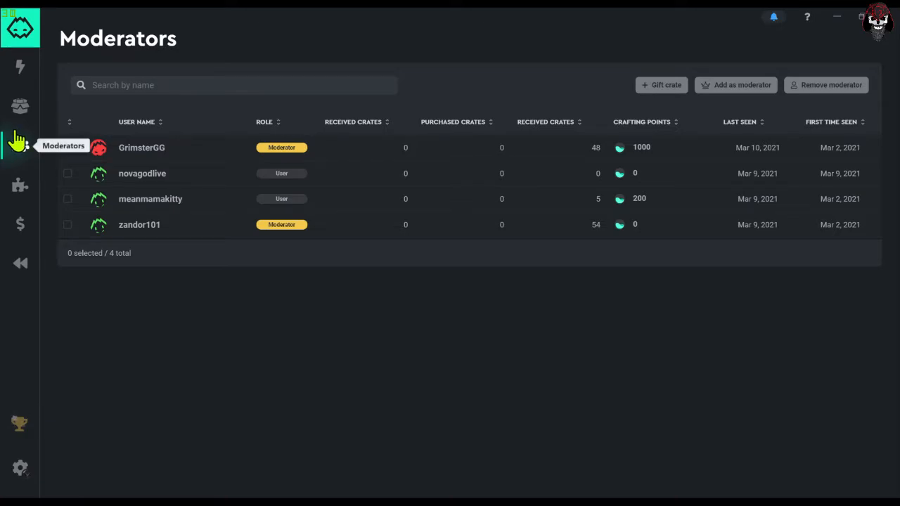
click(144, 236)
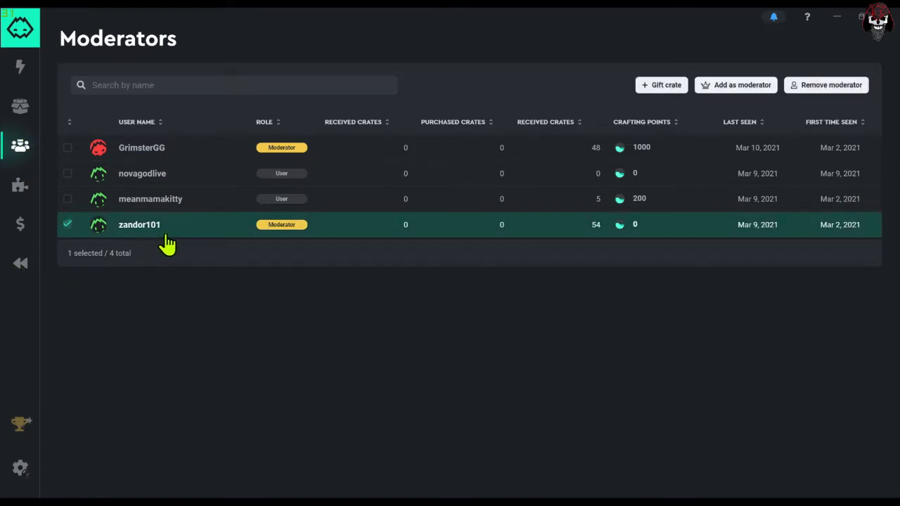
click(652, 96)
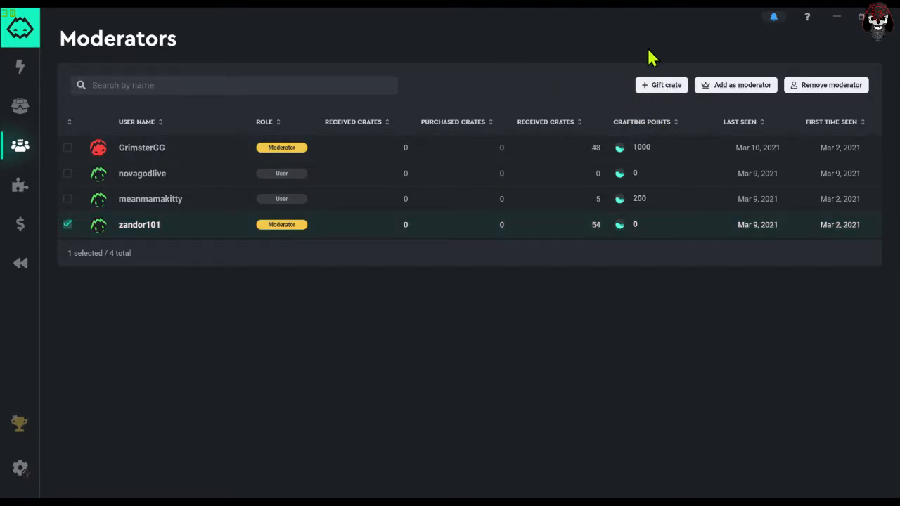
click(643, 92)
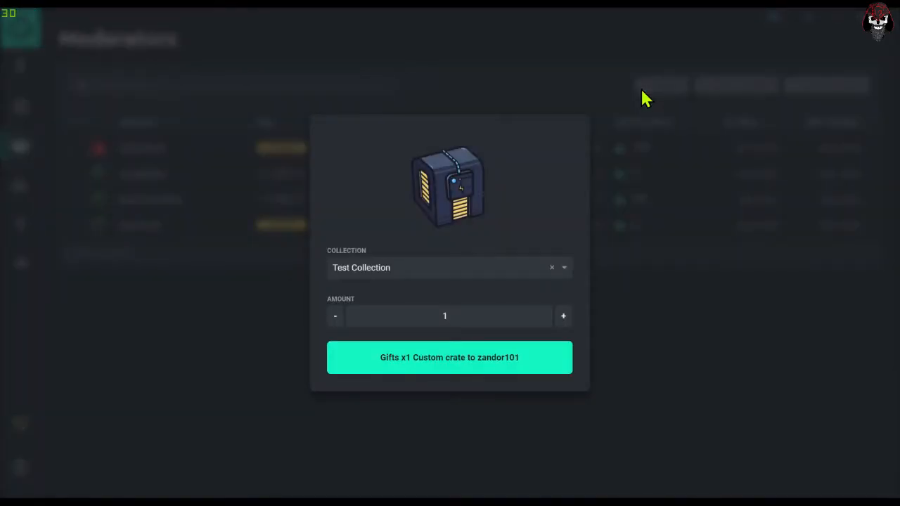
click(398, 274)
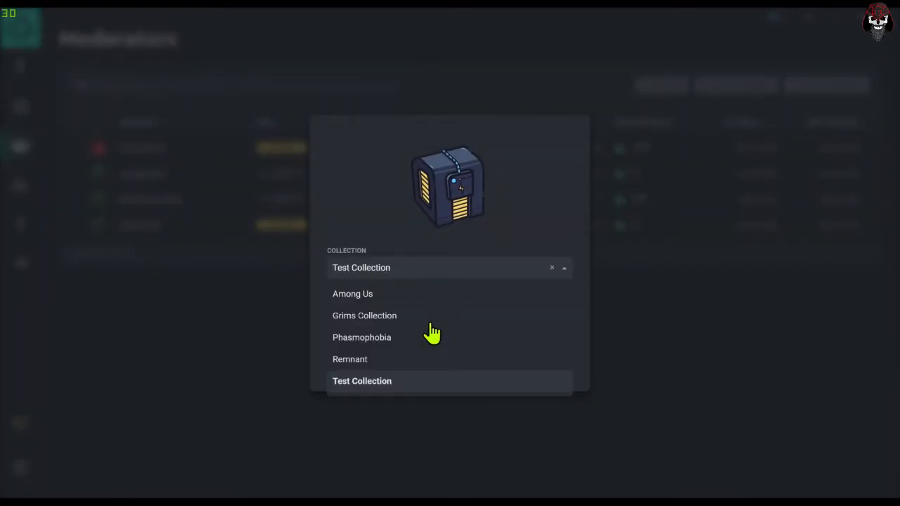
click(371, 360)
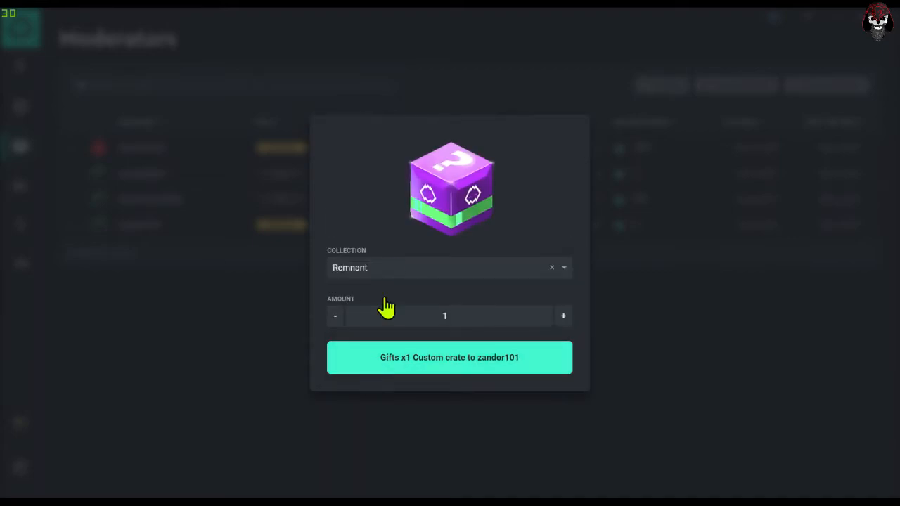
click(386, 266)
click(367, 383)
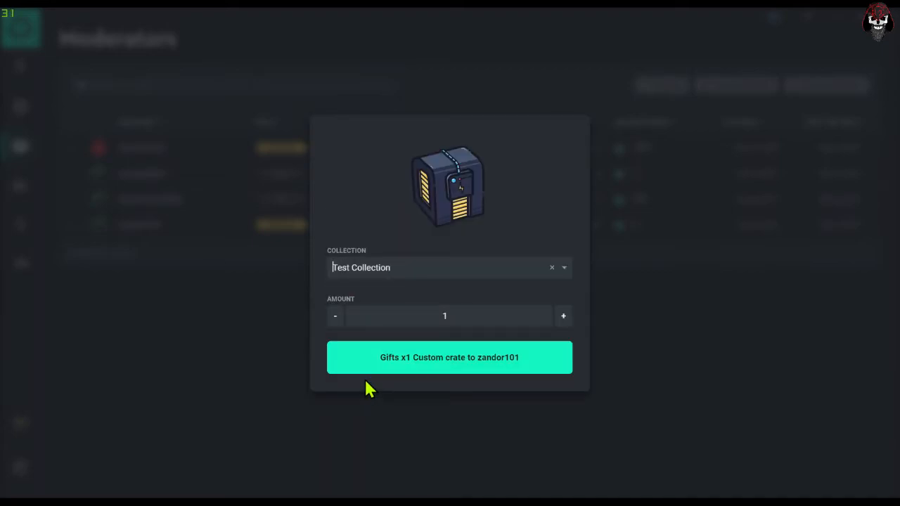
click(410, 359)
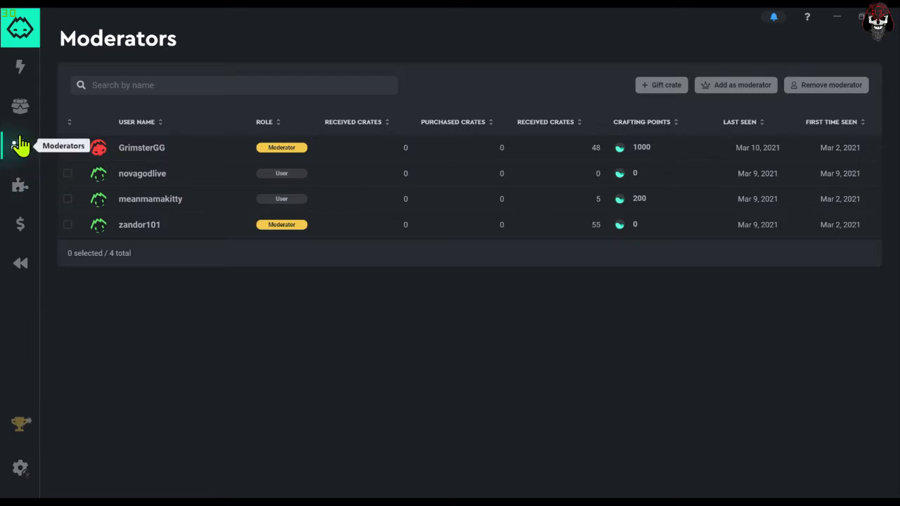
- Open the Alert box widget and copy the purchase alerts link for OBS
click(19, 197)
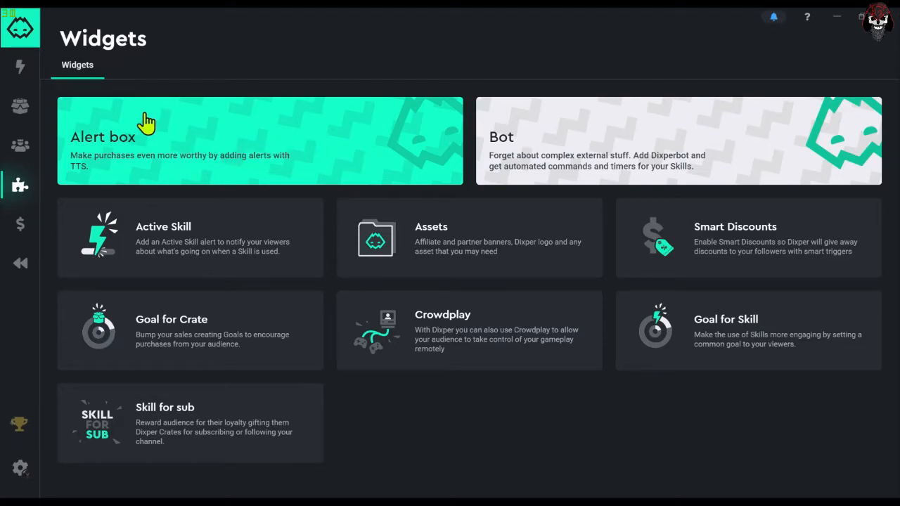
click(252, 159)
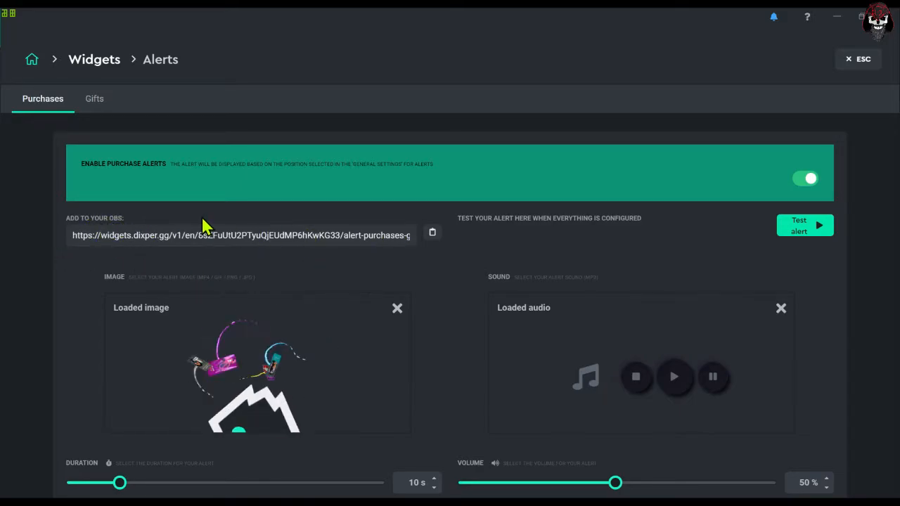
click(434, 234)
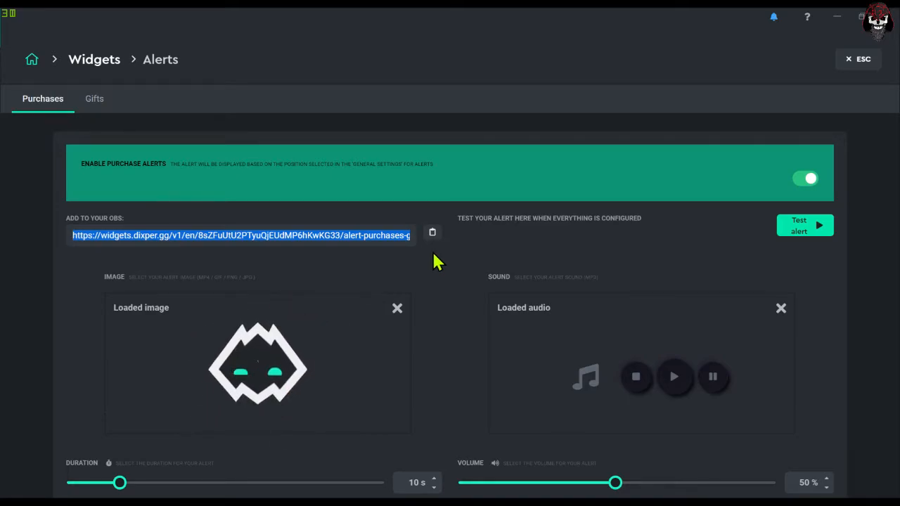
- Review the purchase alert's image, sound, duration, volume, text, text-to-speech and bot settings
scroll(436, 262, down, 3)
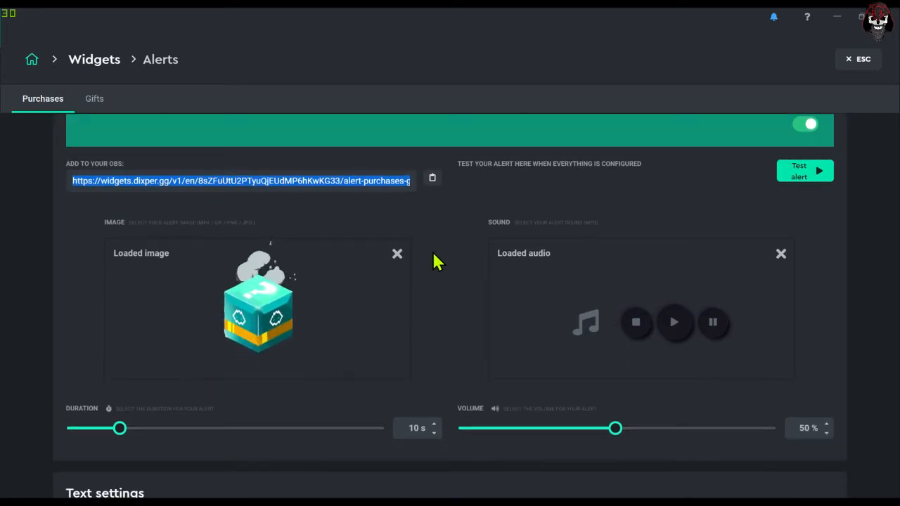
scroll(210, 266, up, 3)
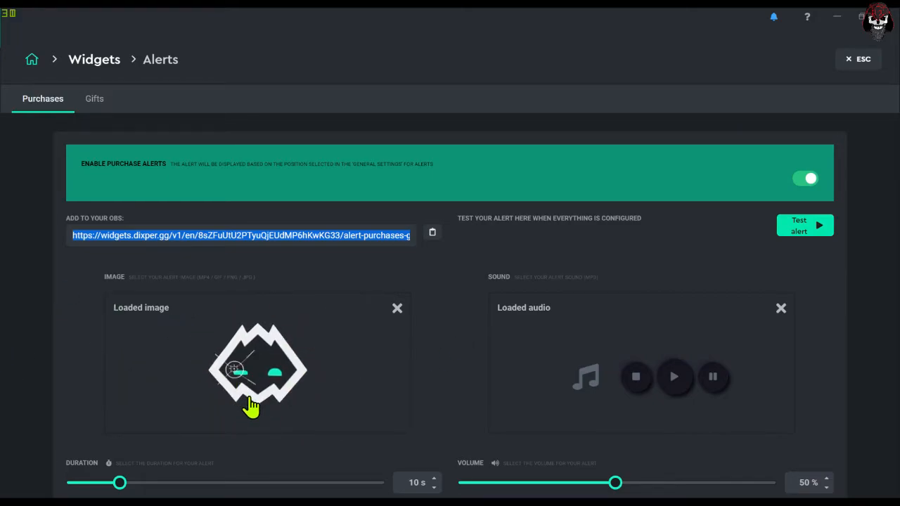
scroll(190, 352, down, 2)
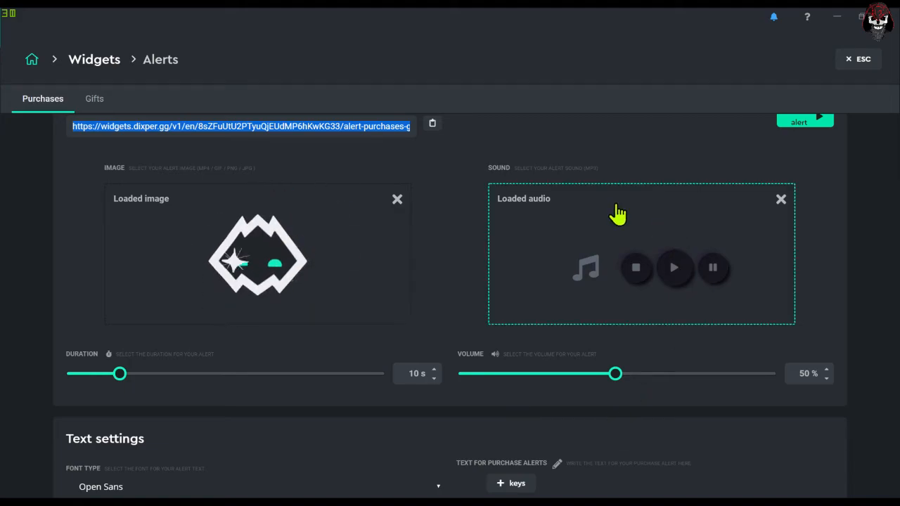
scroll(611, 218, down, 5)
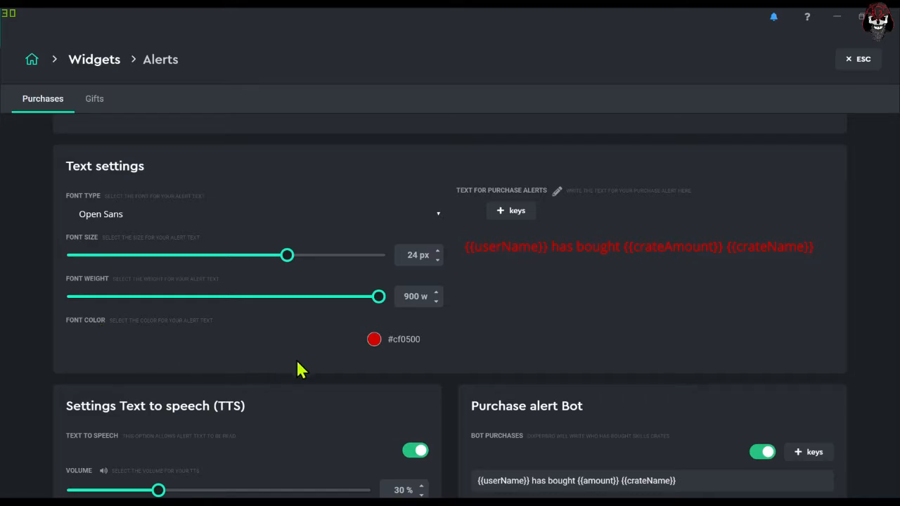
scroll(464, 327, down, 2)
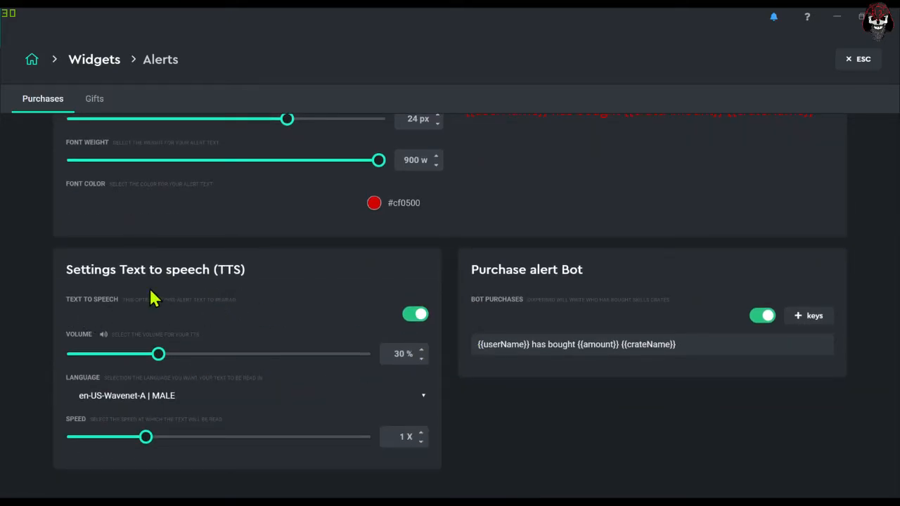
scroll(171, 261, up, 8)
click(171, 234)
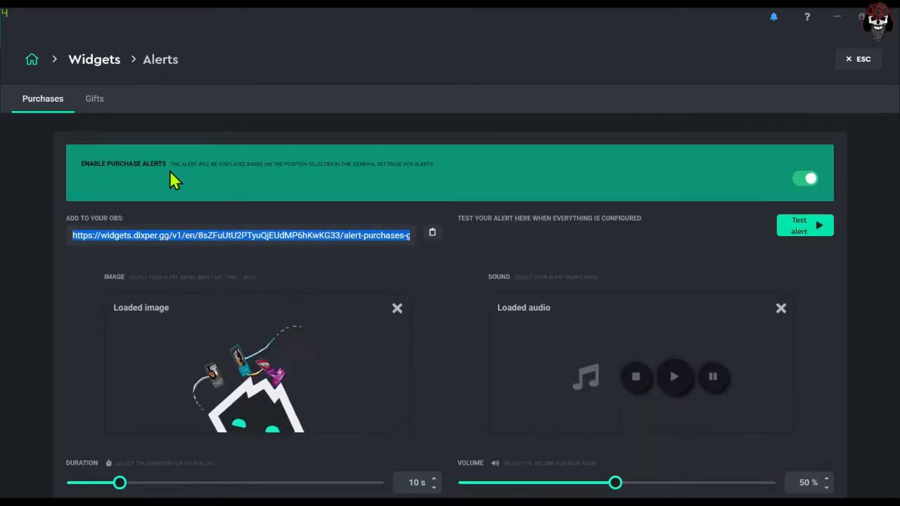
- Open the gift alert settings and review their image, sound, duration, volume and text options
click(92, 99)
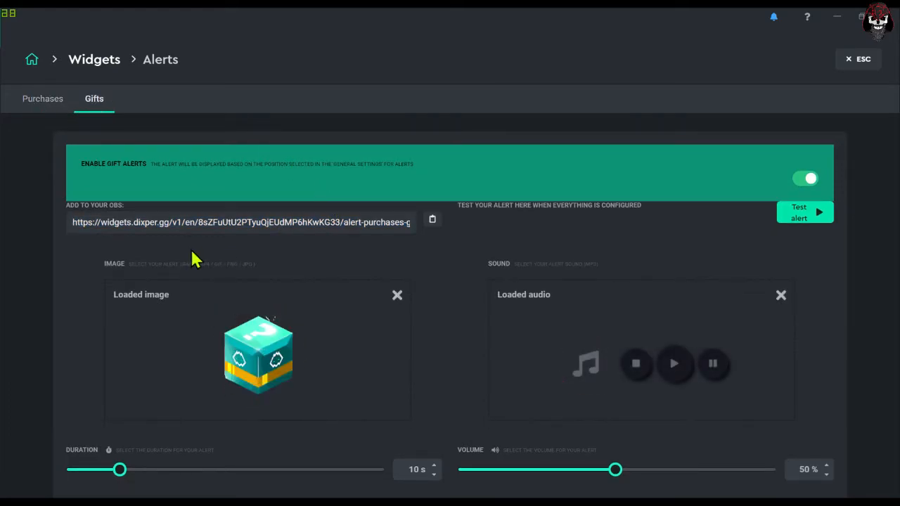
scroll(426, 322, down, 6)
scroll(432, 335, up, 5)
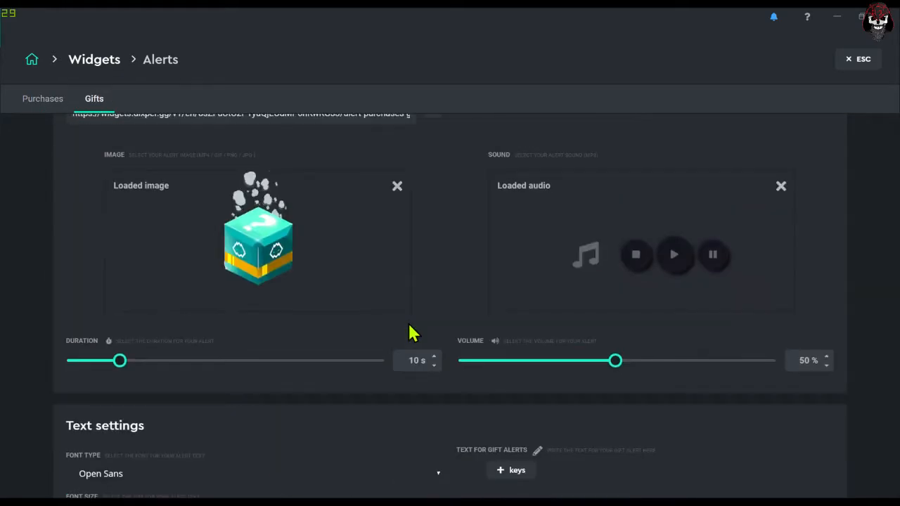
- Open the Bot widget, review its /mod Dixperbro instruction and general chat message settings, and view its commands list
scroll(411, 333, up, 2)
click(94, 60)
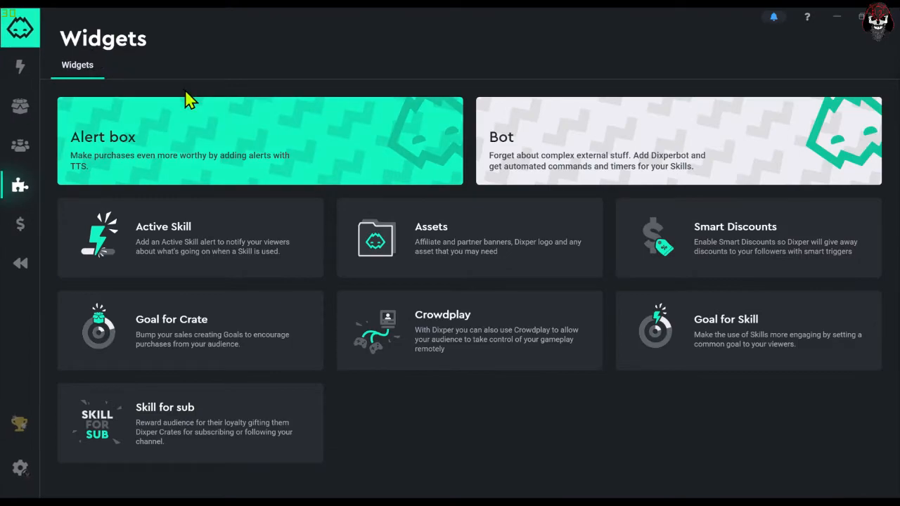
click(605, 156)
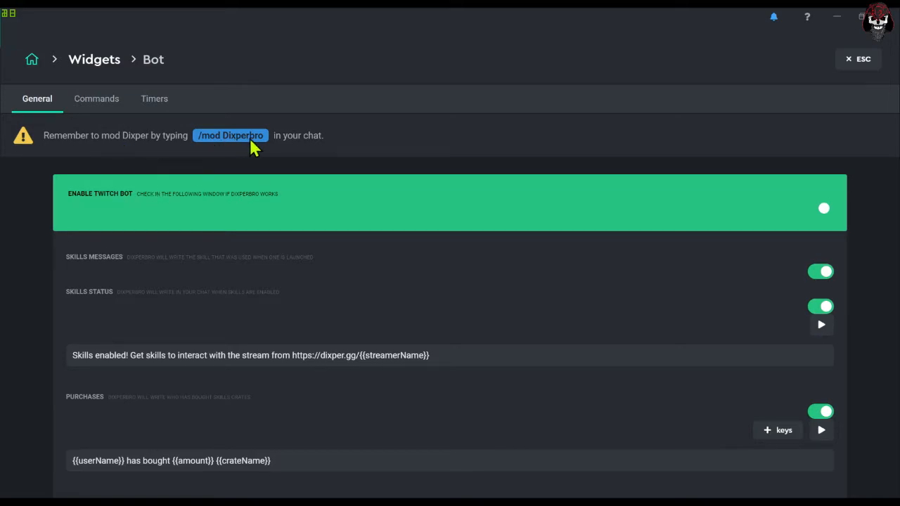
drag(209, 137, 270, 133)
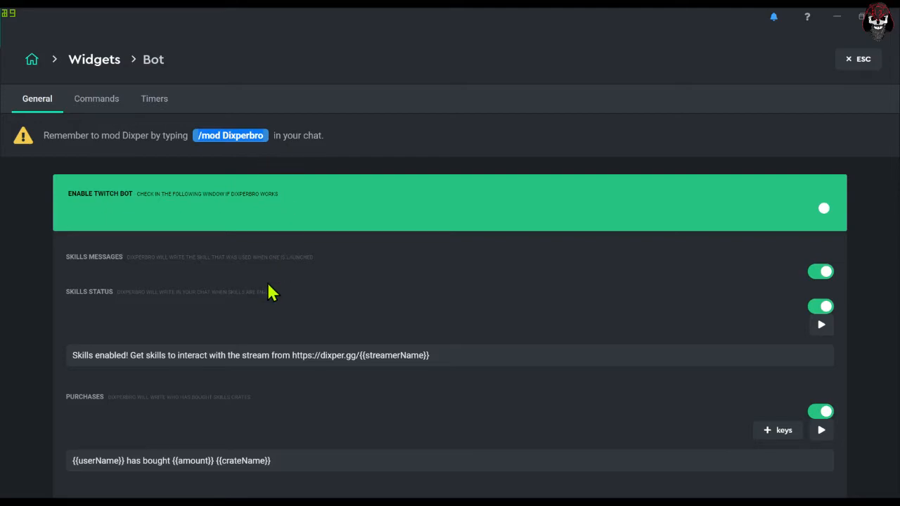
scroll(157, 322, down, 1)
scroll(195, 312, down, 1)
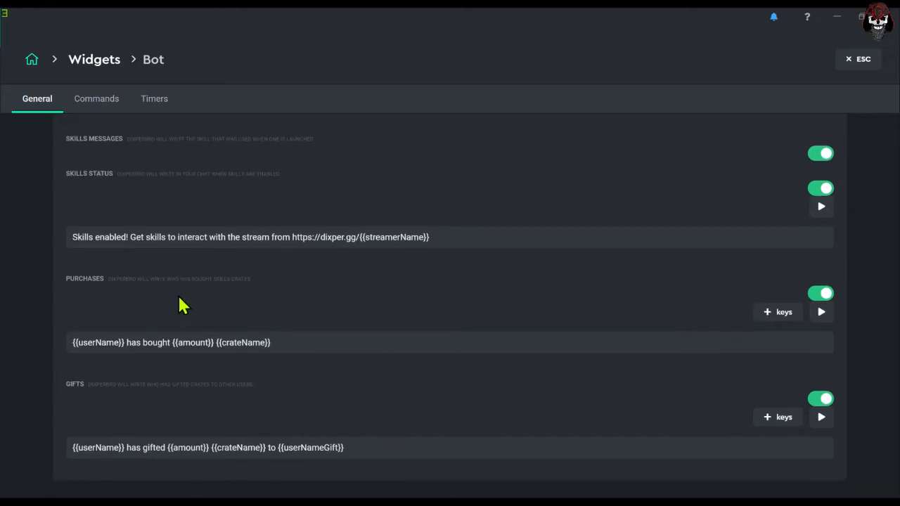
scroll(165, 384, up, 5)
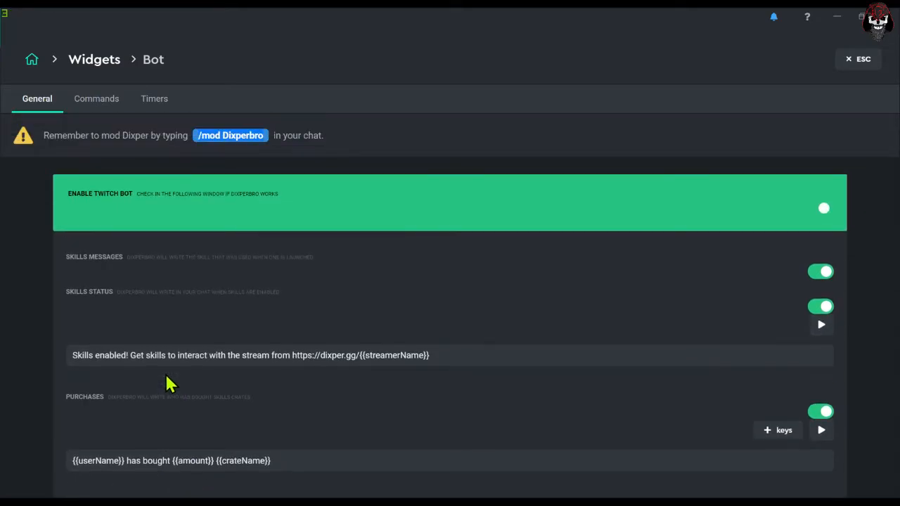
click(106, 113)
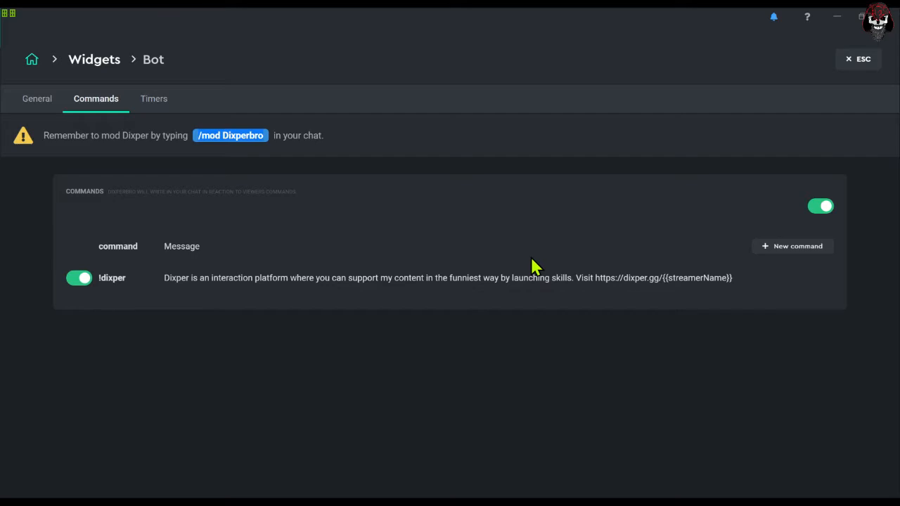
click(798, 247)
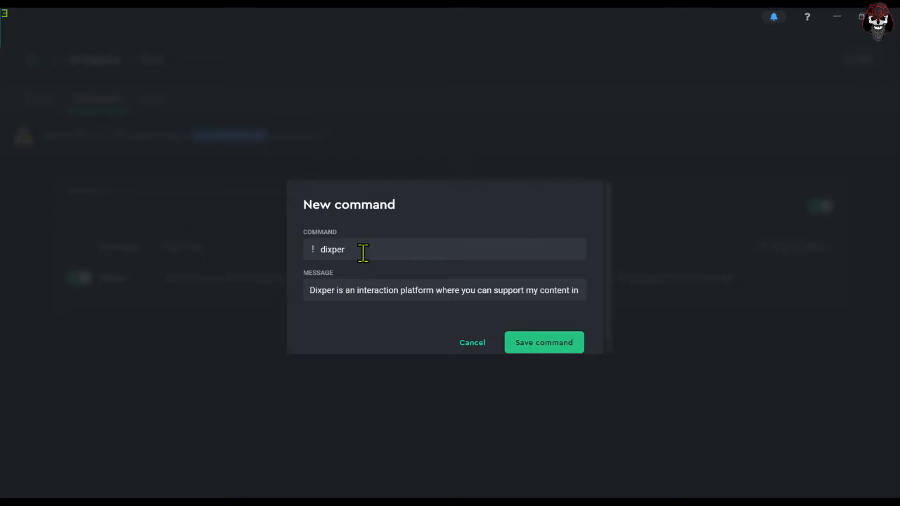
drag(382, 244, 253, 255)
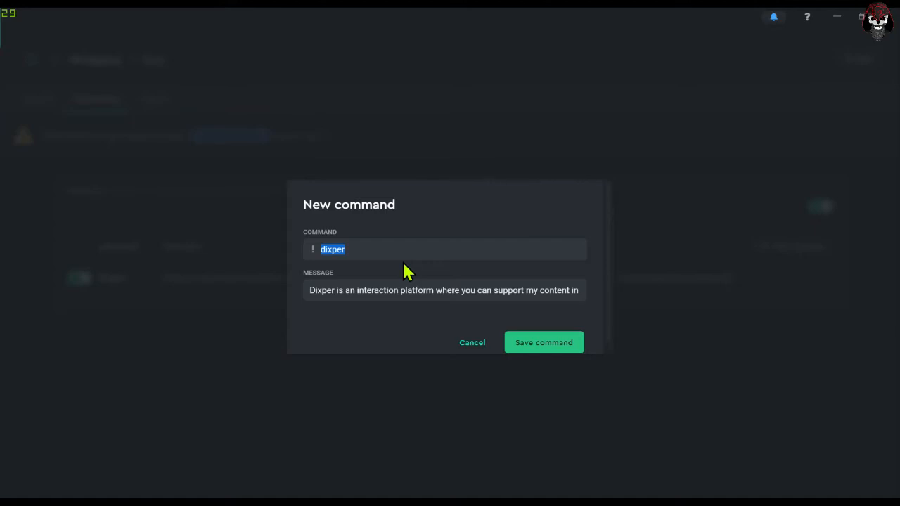
text(shout)
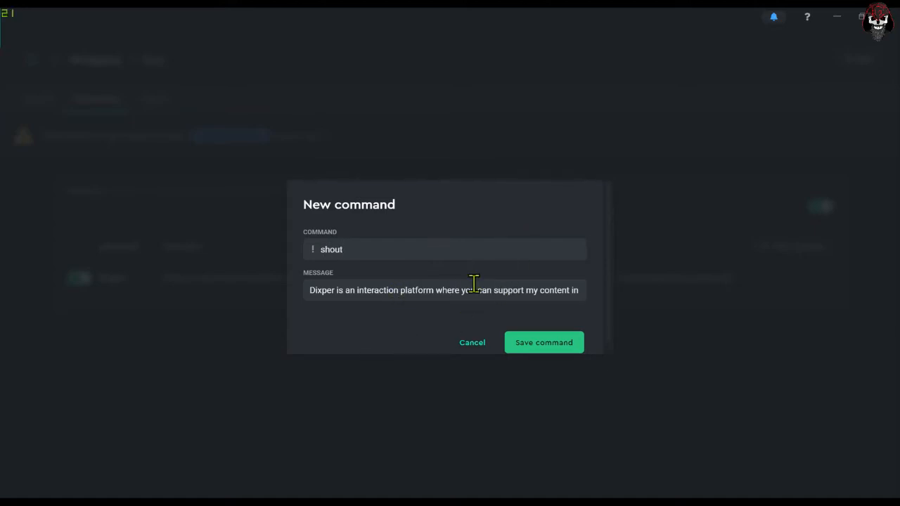
click(461, 344)
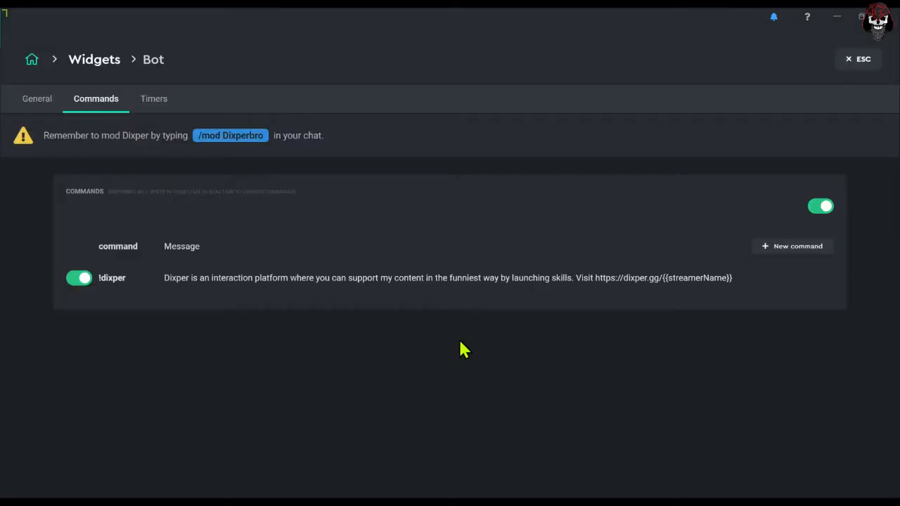
- Check the bot's timer messages and return to the widgets overview
click(158, 99)
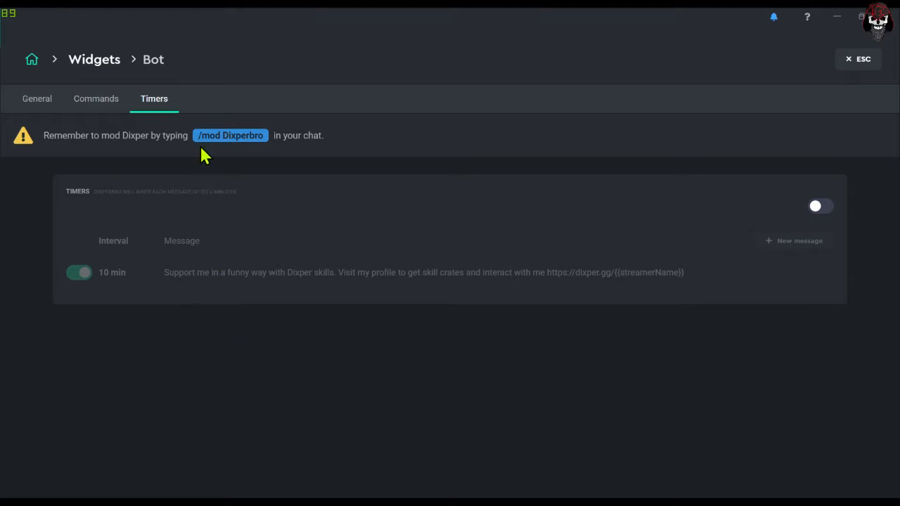
click(97, 62)
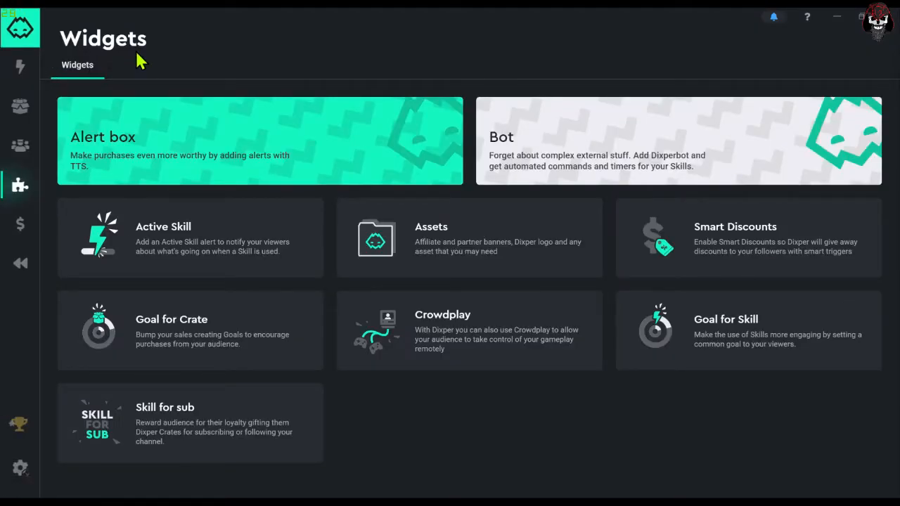
- Copy the Active Skill alert link for OBS and preview the Classic and Narrow styles, ending on Pie chart
click(118, 271)
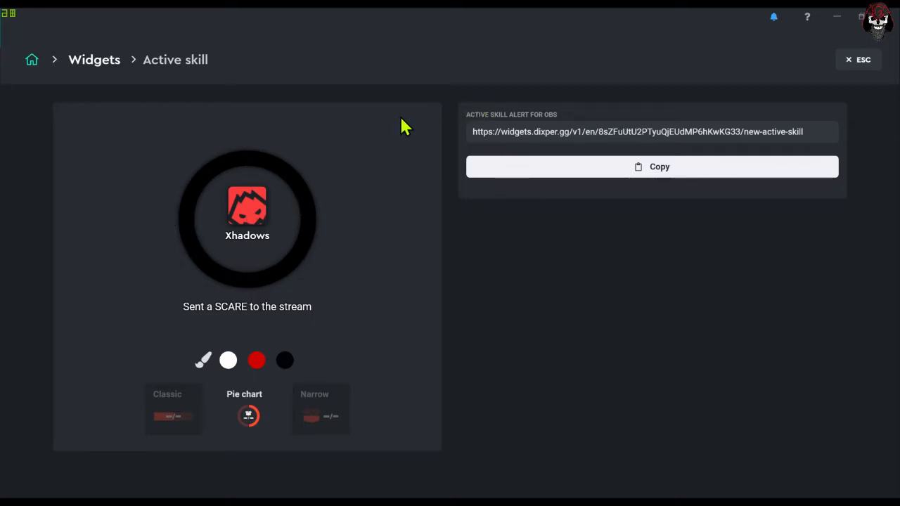
click(563, 180)
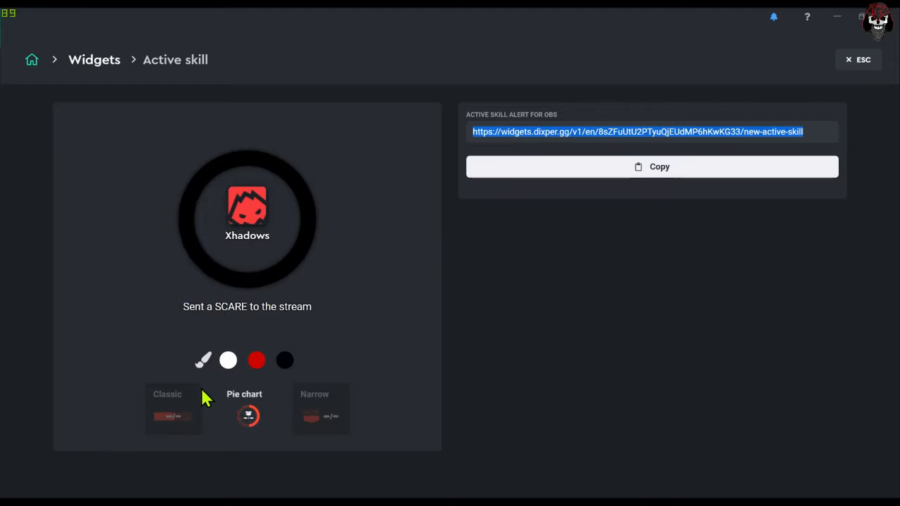
click(176, 412)
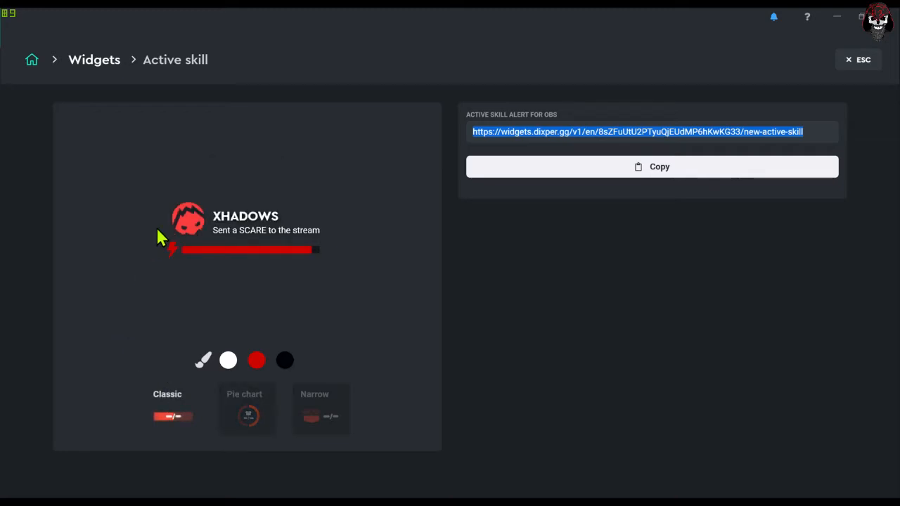
click(245, 416)
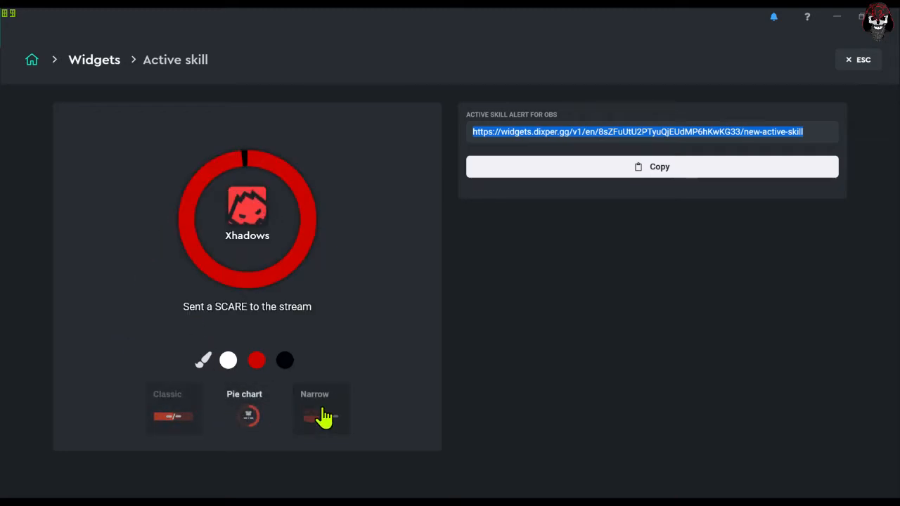
click(321, 416)
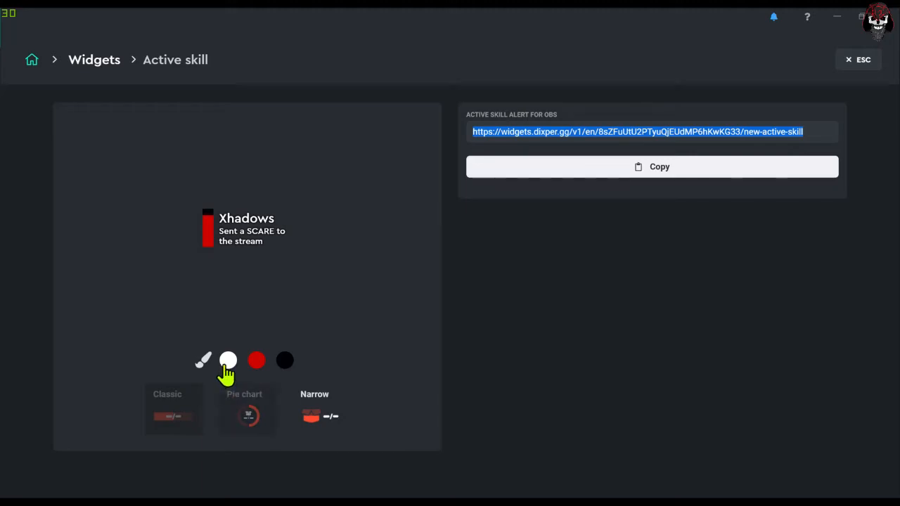
click(246, 400)
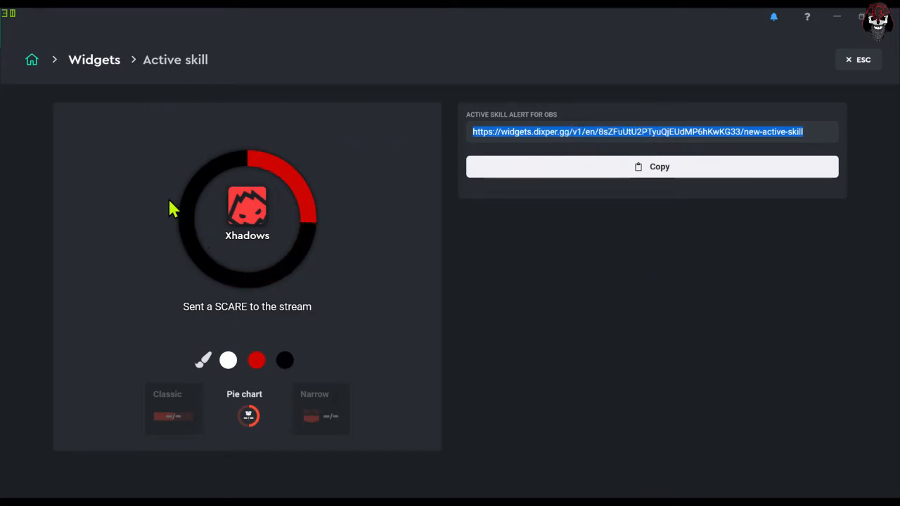
- Copy the Goal for Crate widget's URL for OBS and try its Narrow and Pie chart styles, ending on Premium
click(85, 65)
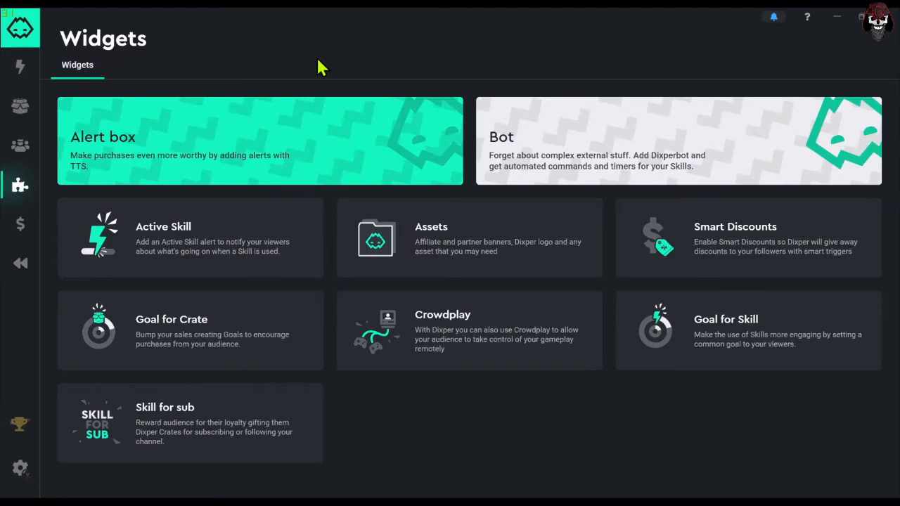
click(201, 329)
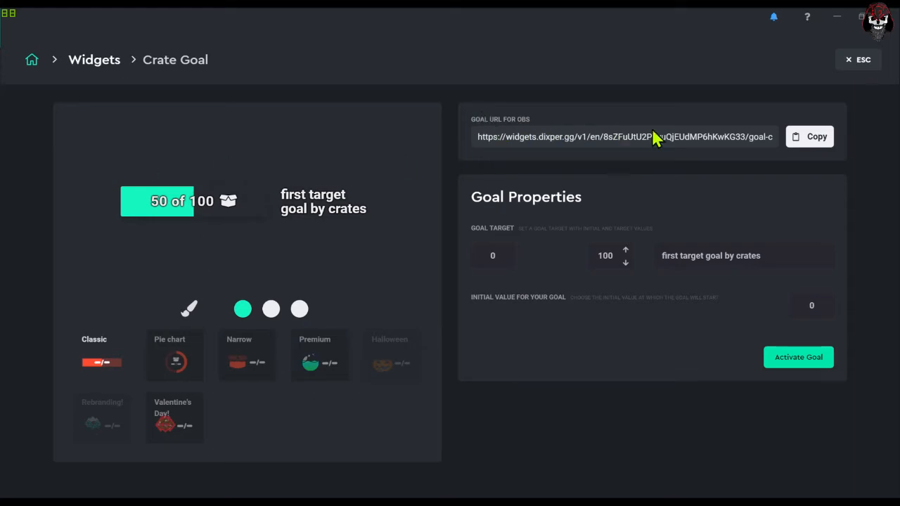
click(810, 143)
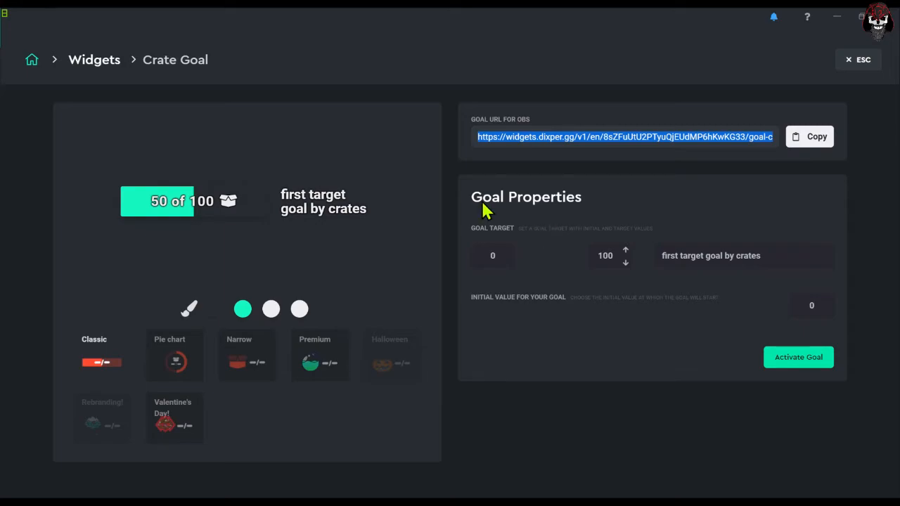
click(251, 363)
click(176, 362)
click(253, 367)
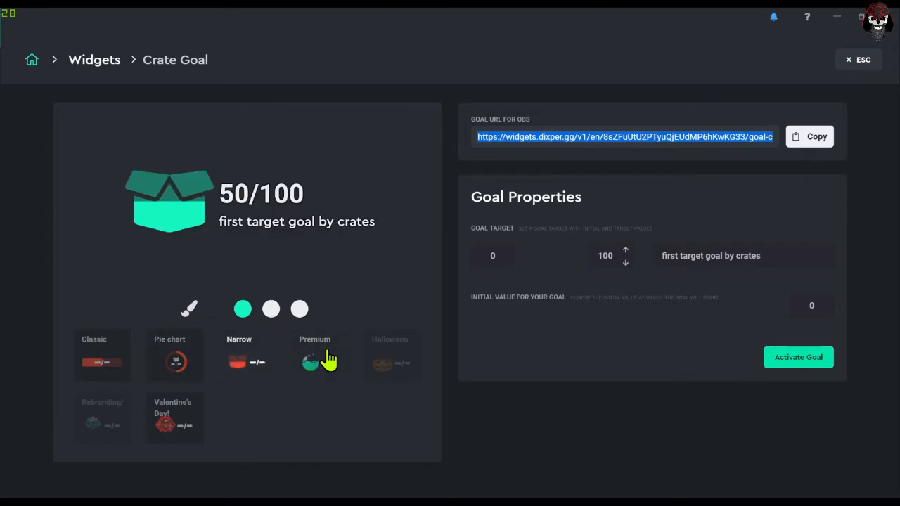
click(329, 360)
- Review the Skill for sub widget's subscriber rewards for each collection and Twitch tier
click(107, 62)
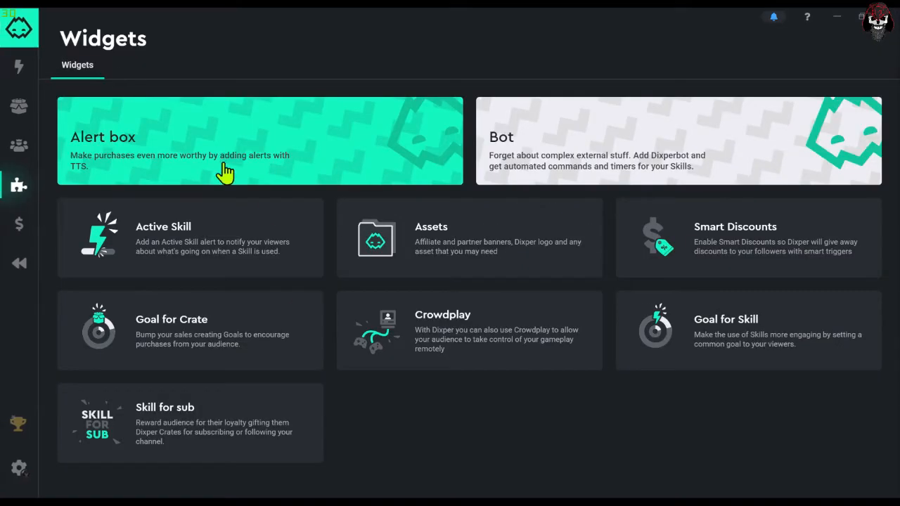
click(204, 444)
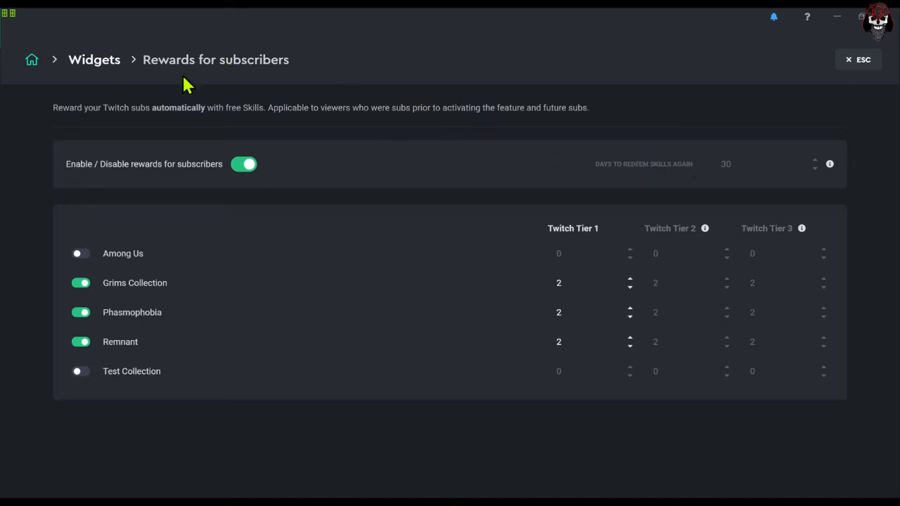
click(93, 69)
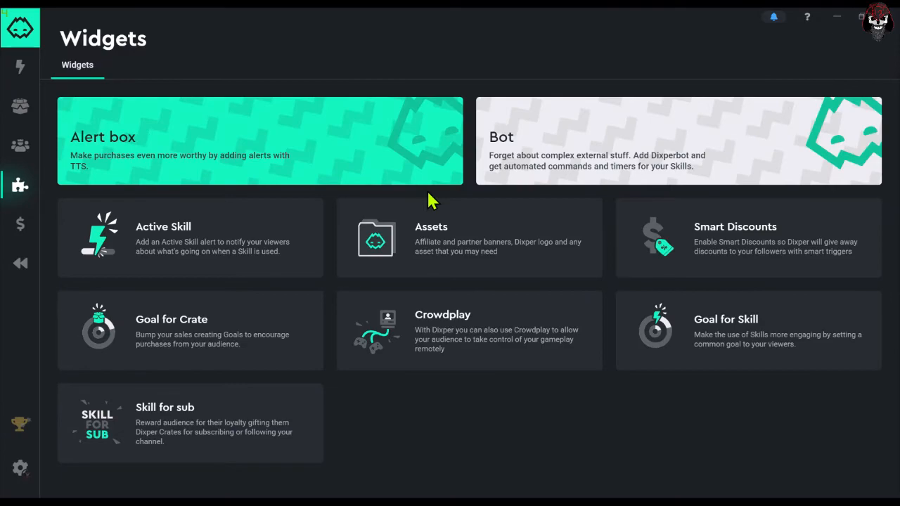
- In the Assets widget, choose the large affiliate banner and the dark version of both Get Skills banners
click(463, 275)
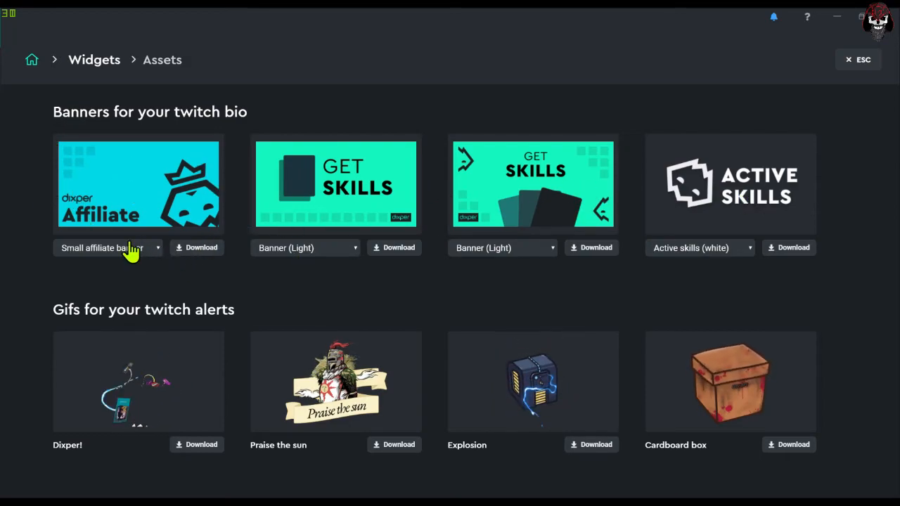
click(122, 277)
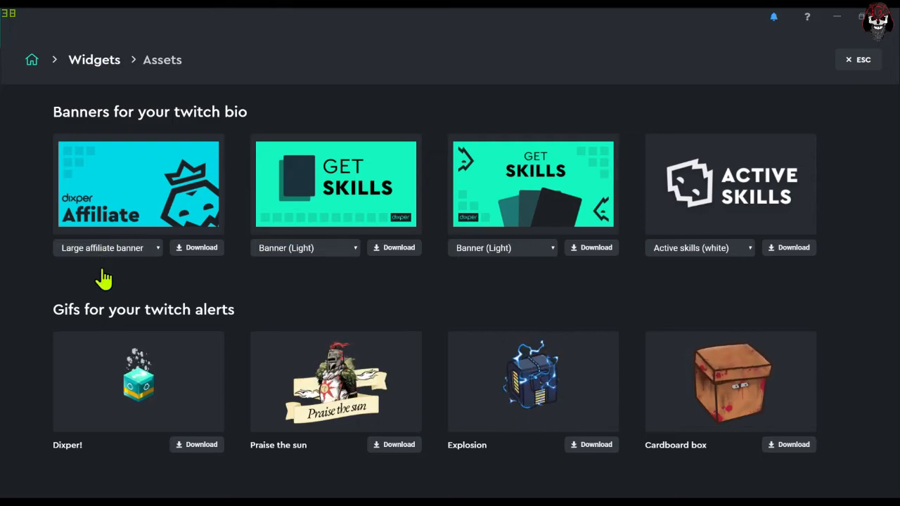
click(299, 284)
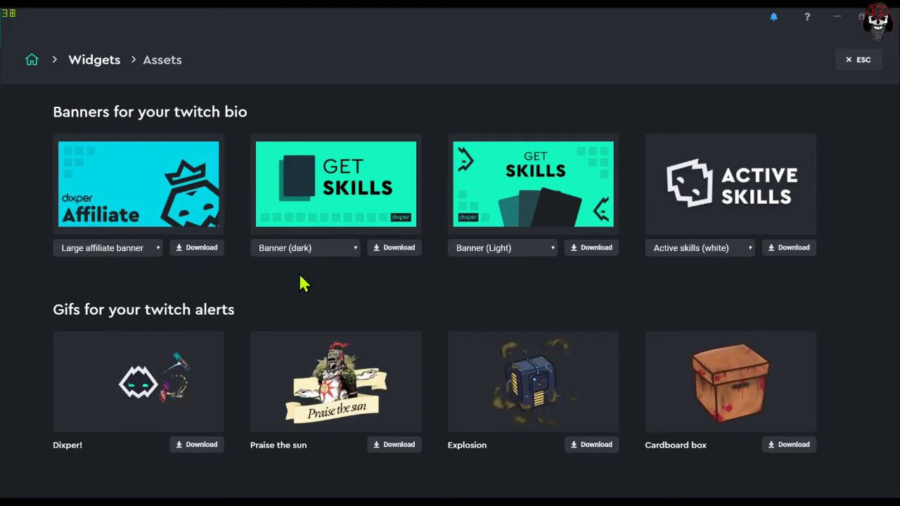
click(479, 285)
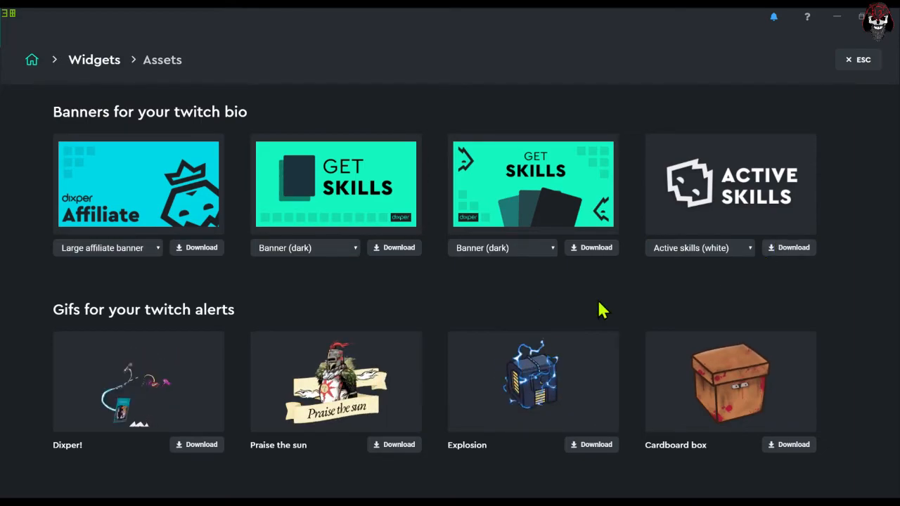
- Browse the Twitch alert GIFs and the desktop and mobile wallpapers among the assets
scroll(207, 373, down, 2)
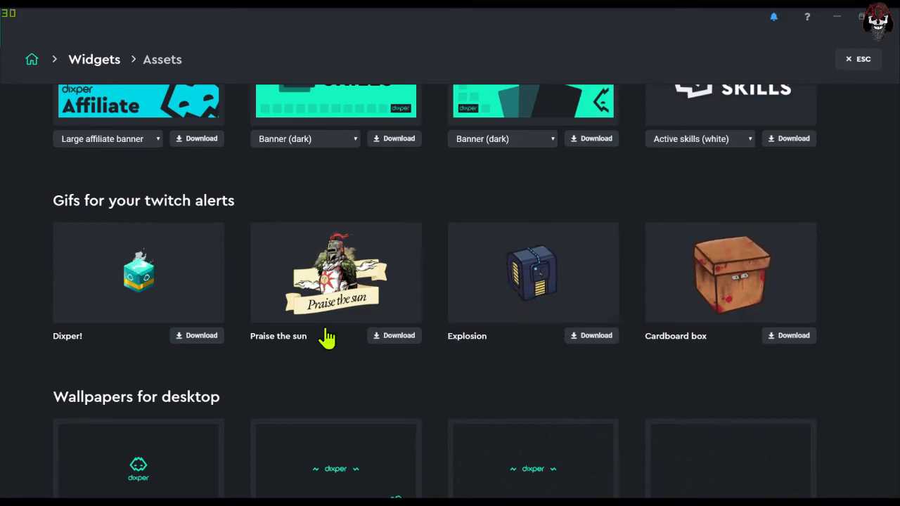
scroll(342, 337, down, 3)
scroll(239, 331, down, 5)
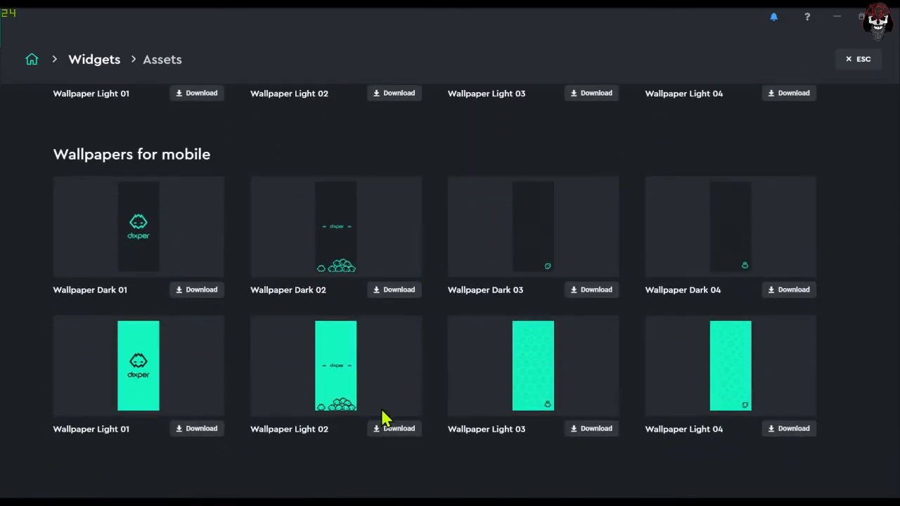
scroll(293, 372, up, 8)
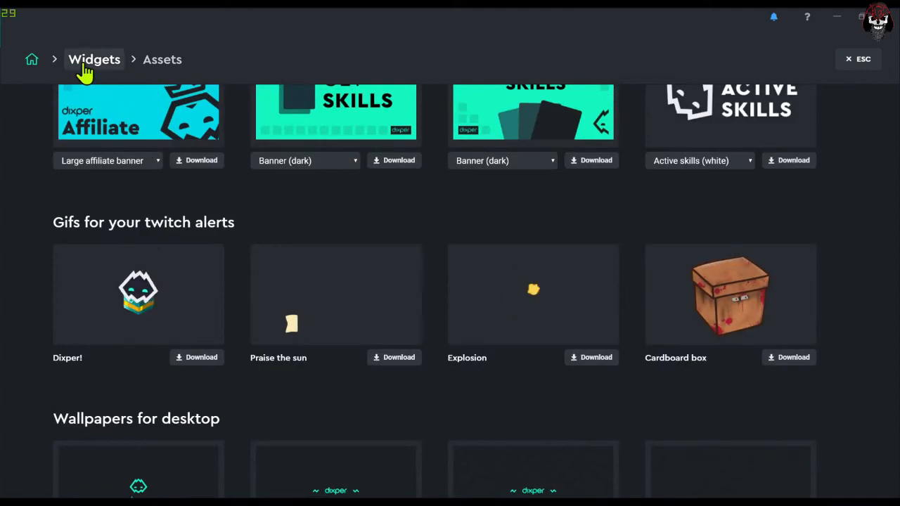
- Review the Crowdplay widget's party profile options and the Smart Discounts widget's Skill for Sub voucher setting
click(91, 62)
click(493, 336)
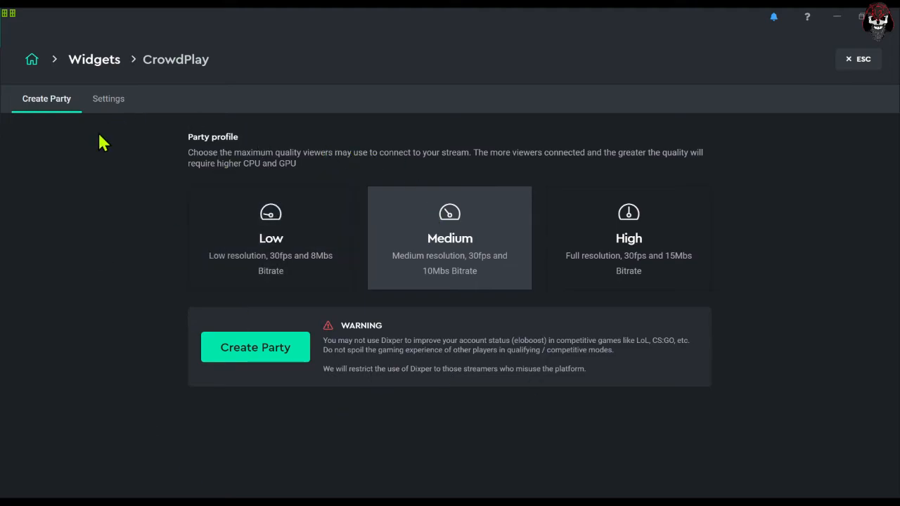
click(85, 64)
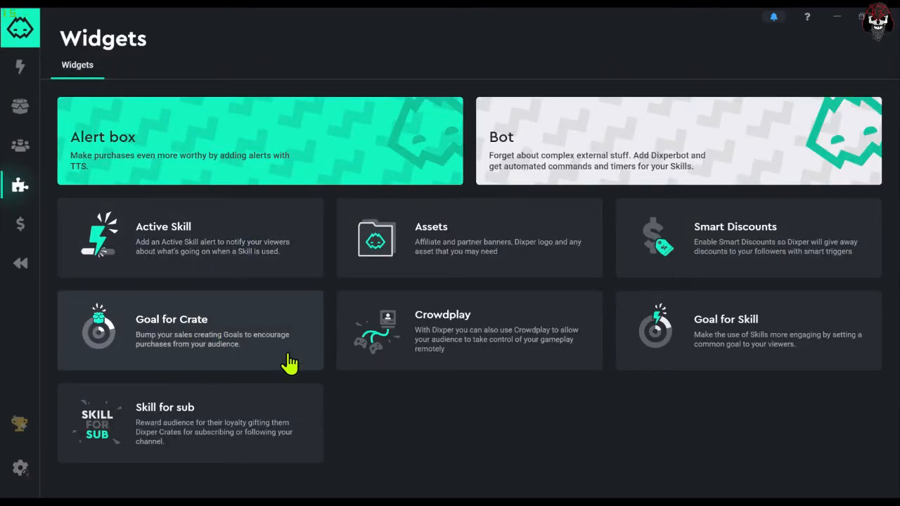
click(664, 262)
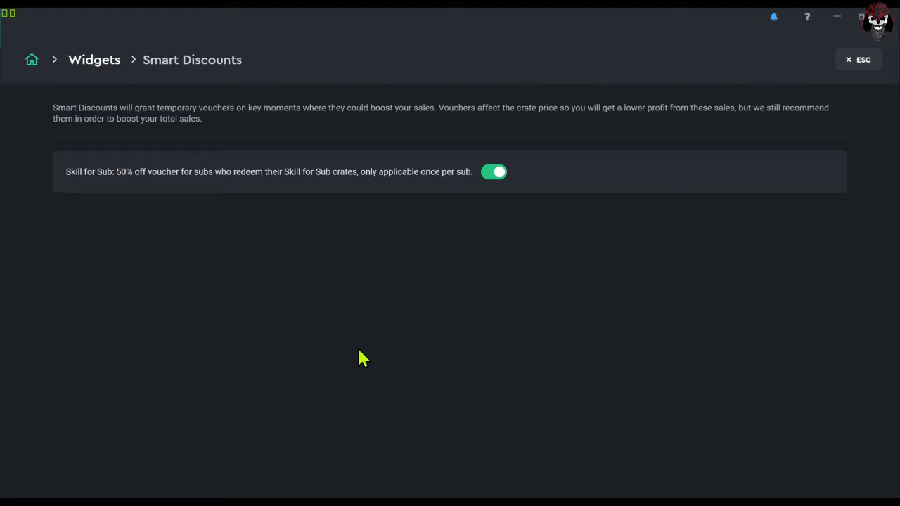
- Preview the Goal for Skill widget's styles, choose the Pie chart style, and copy the goal URL for OBS
click(112, 62)
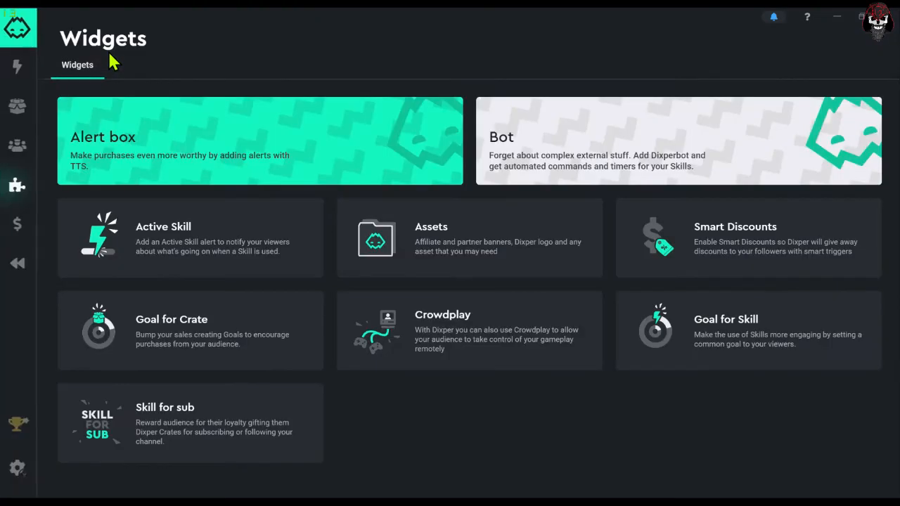
click(719, 336)
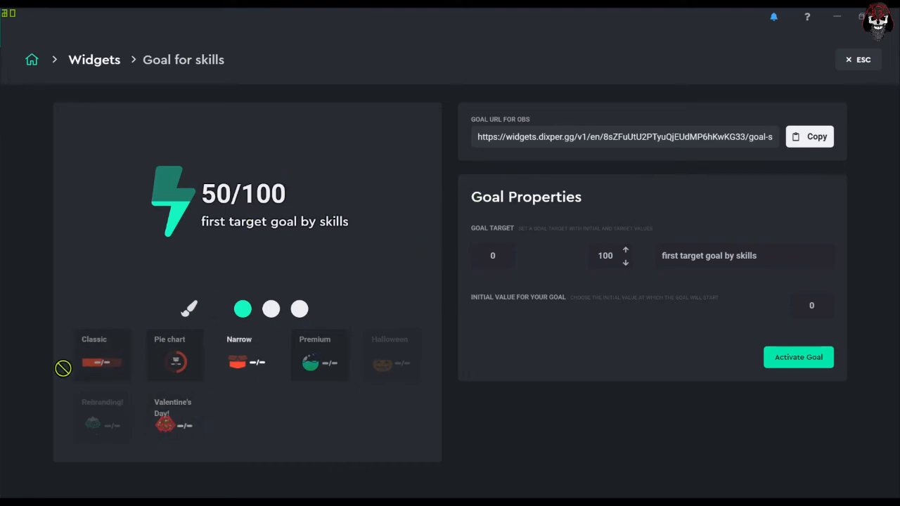
click(113, 343)
click(200, 367)
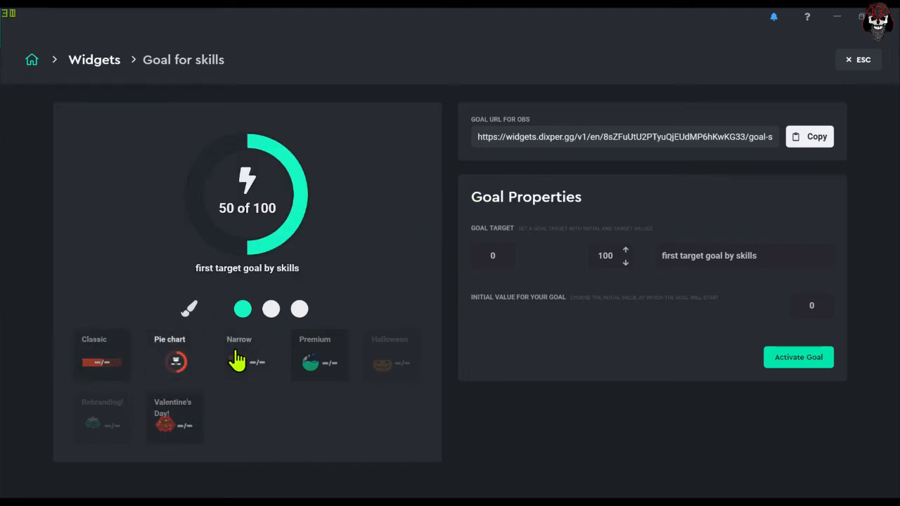
click(238, 360)
click(191, 376)
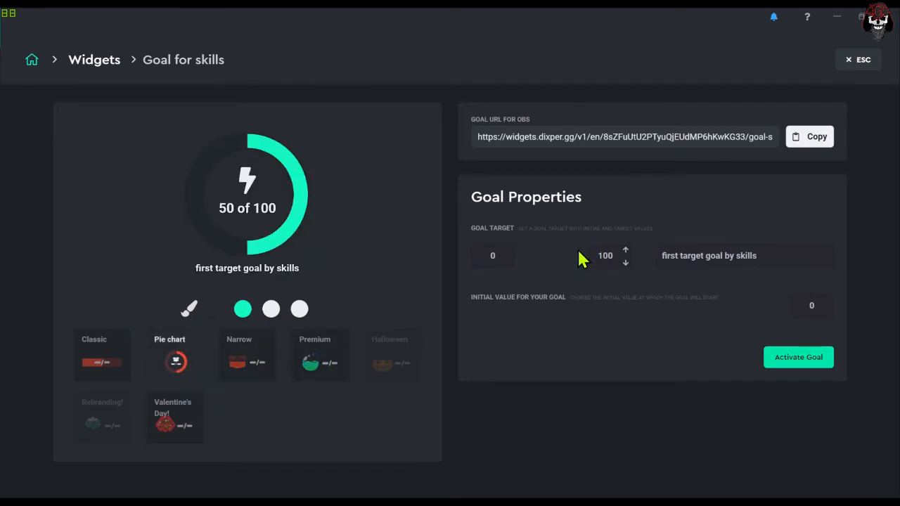
click(808, 137)
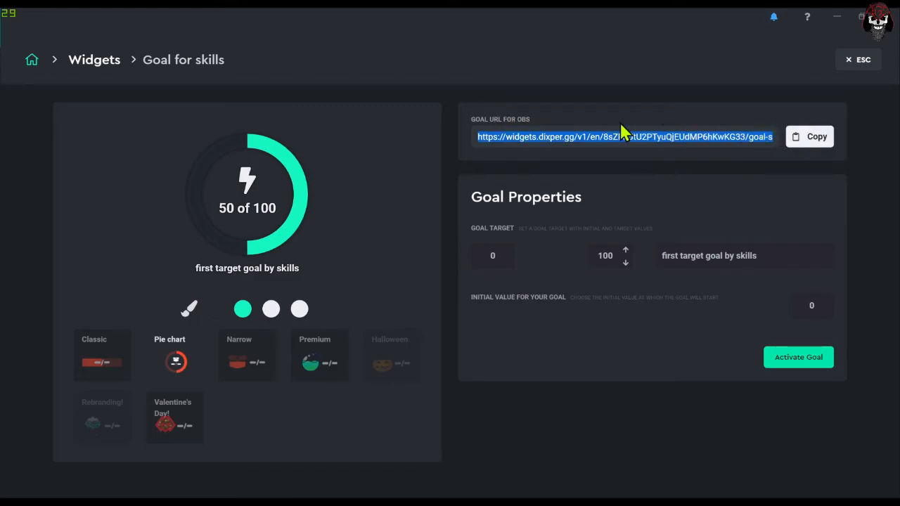
click(103, 65)
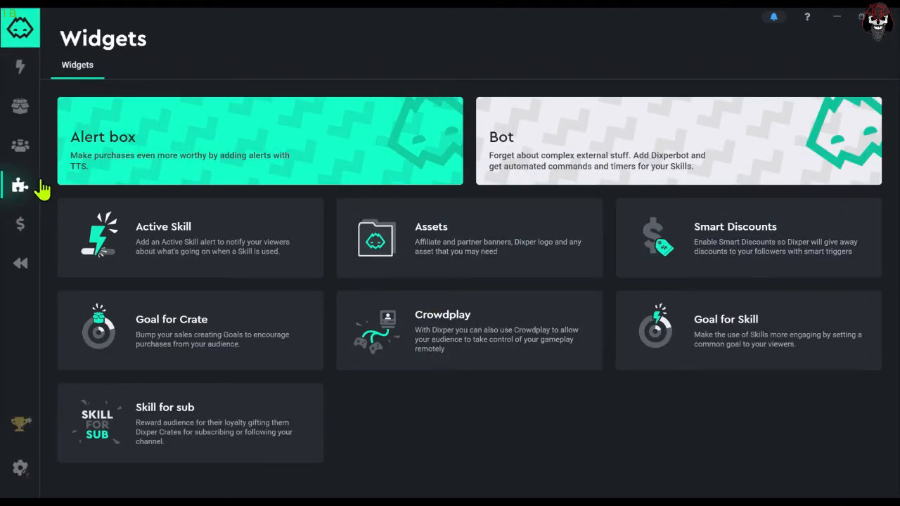
- Review the payment revenue, transactions and payment history, and the Dixper Rewind information and clip settings
click(17, 235)
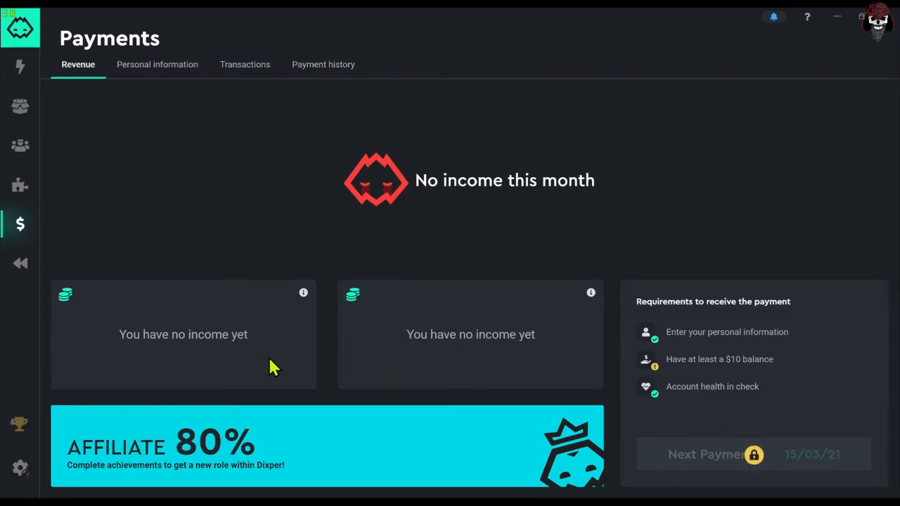
click(230, 79)
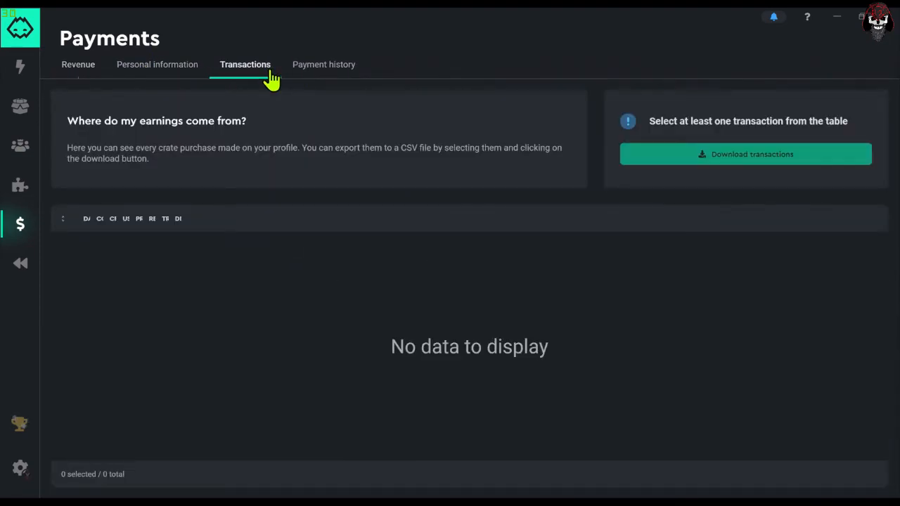
click(316, 74)
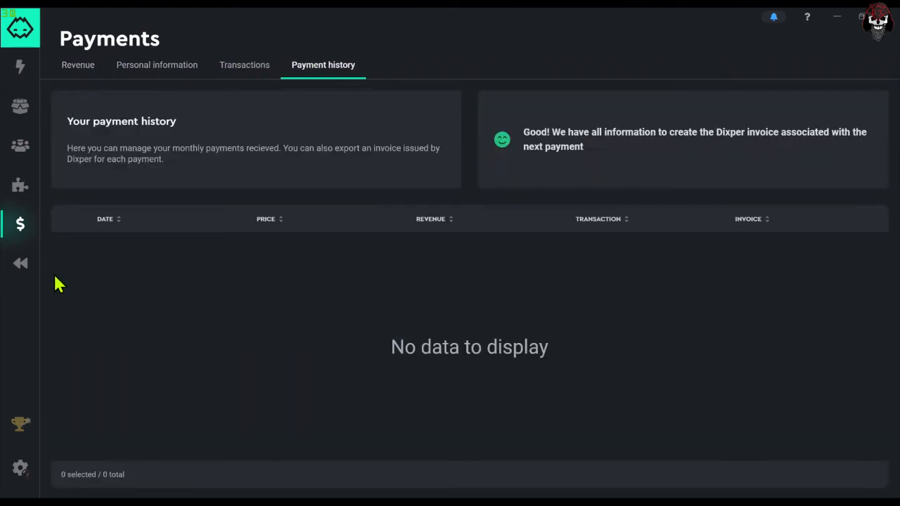
click(30, 267)
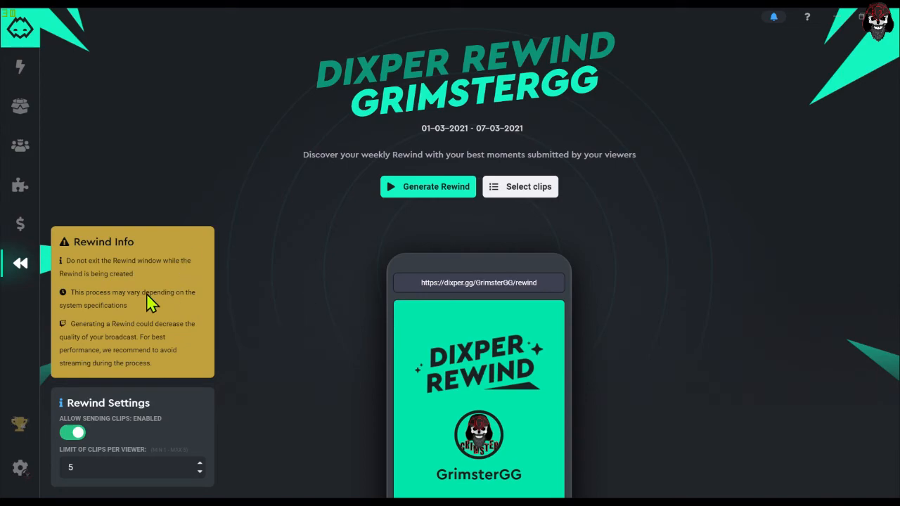
- Review the achievements list and compare the benefits of the Streamer, Affiliate and Partner roles
click(27, 420)
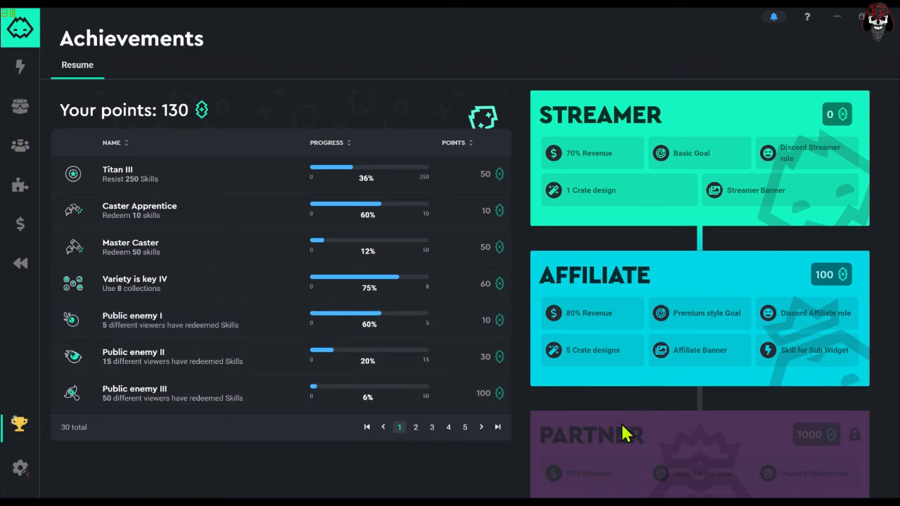
scroll(587, 301, down, 1)
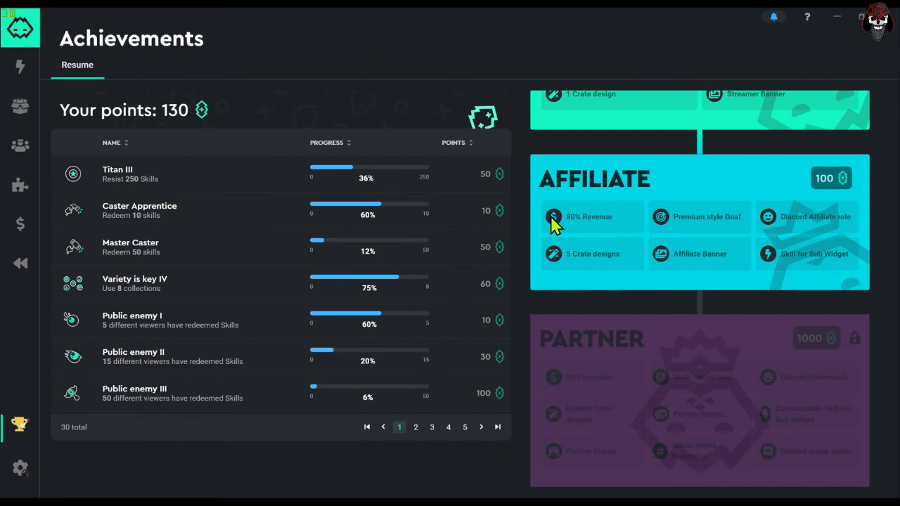
scroll(590, 200, up, 1)
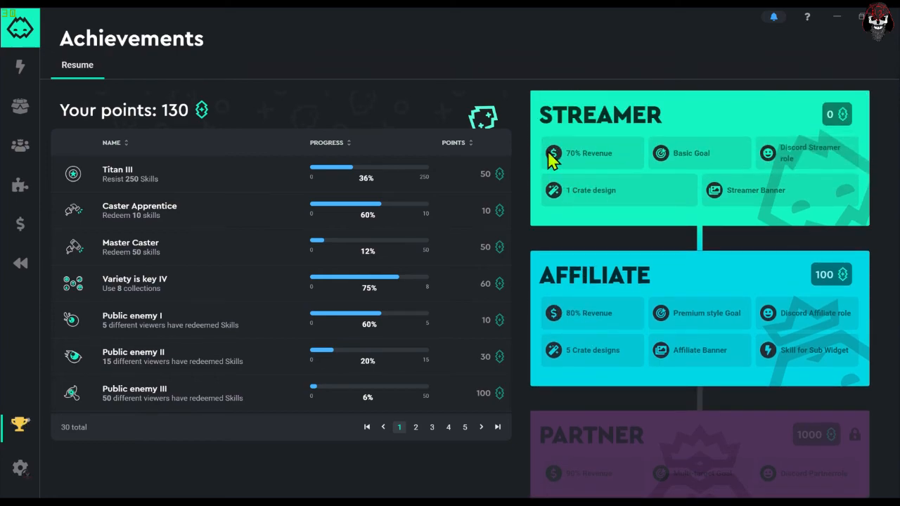
scroll(593, 197, down, 1)
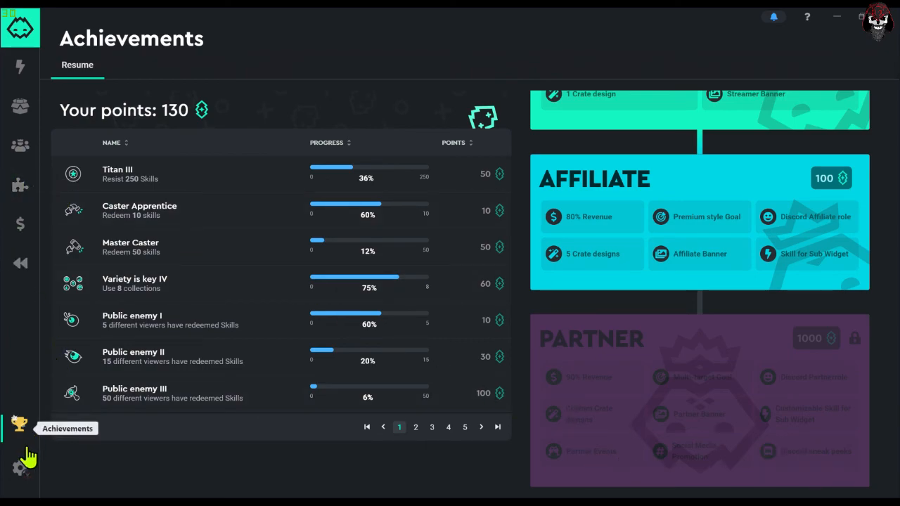
- Check the language options and the voice and video input and output devices in the settings, and return to the Live page
click(20, 471)
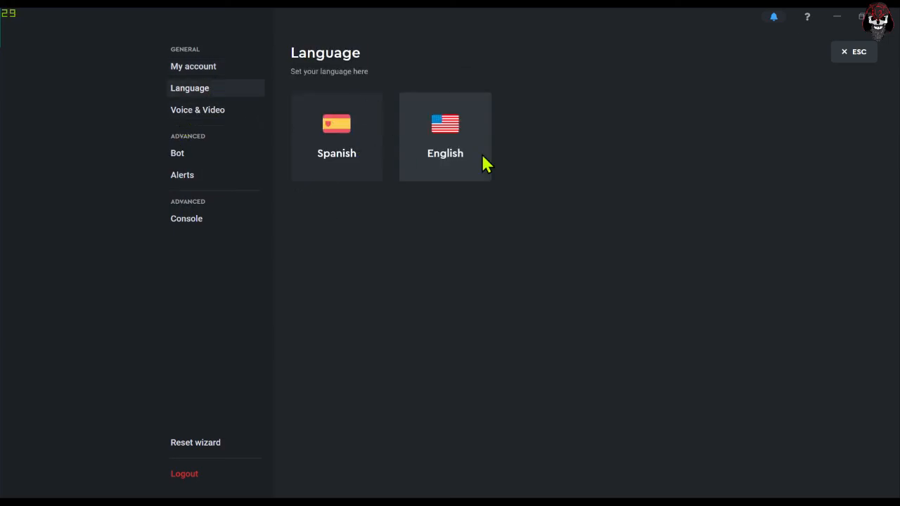
click(218, 114)
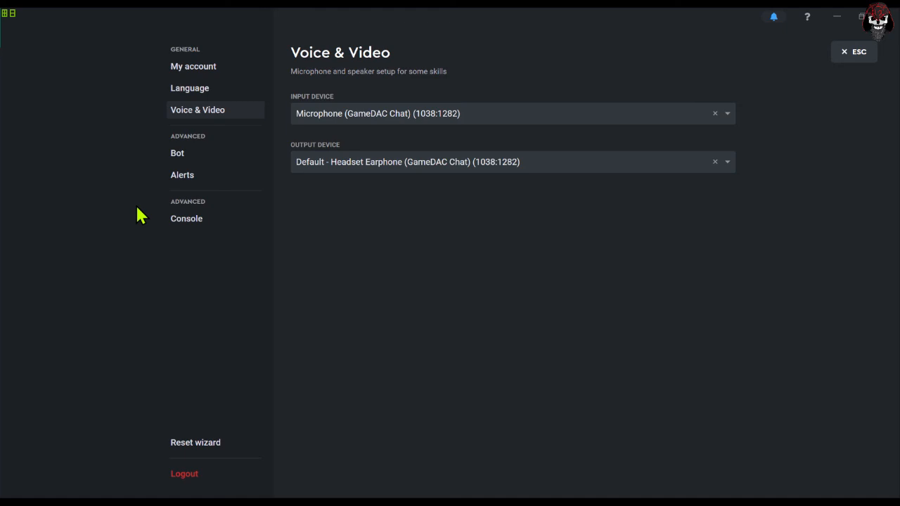
click(855, 52)
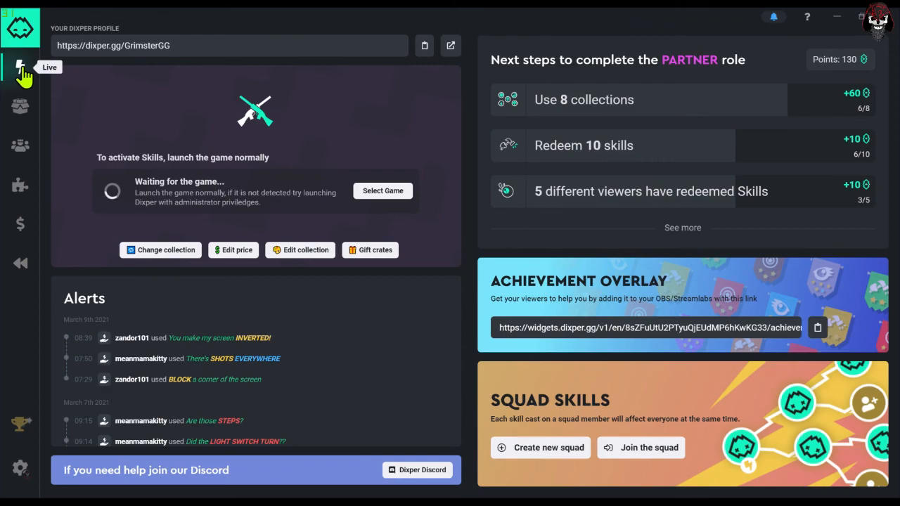